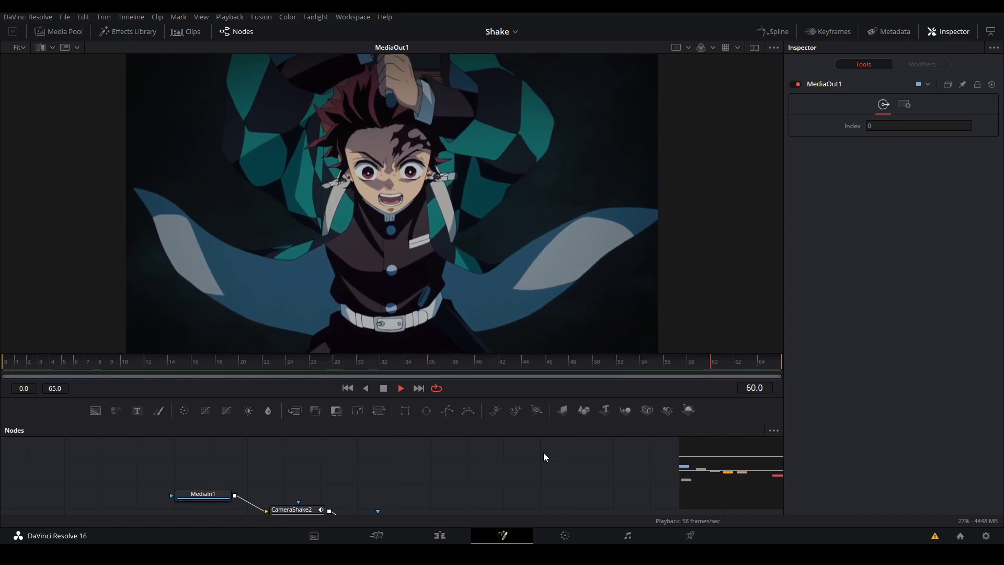
Place the clip 0 adjustment clip on Video 2 above the footage and open it in Fusion.
{"action": "left_click", "coordinate": [439, 534]}
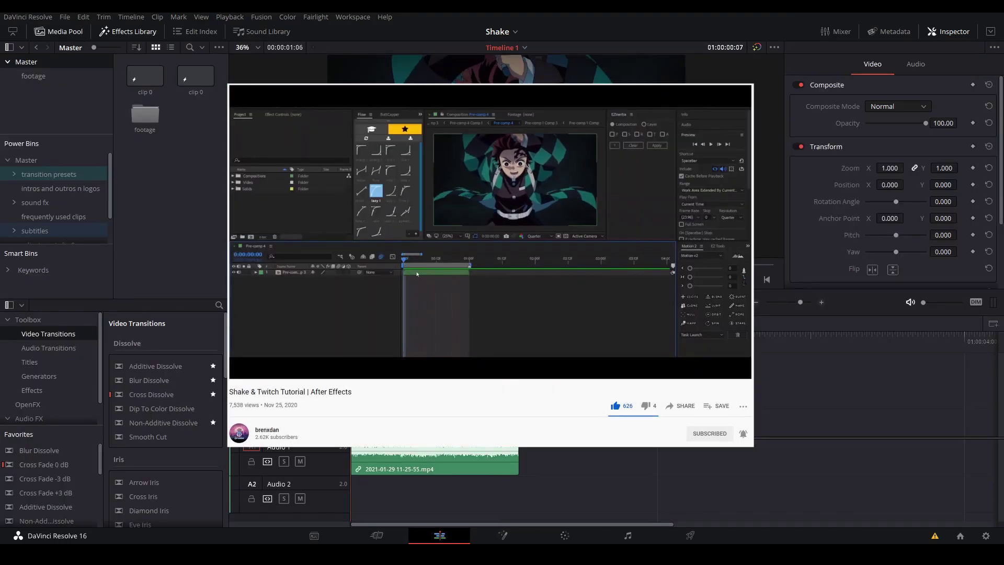
{"action": "left_click_drag", "start_coordinate": [139, 79], "coordinate": [517, 398]}
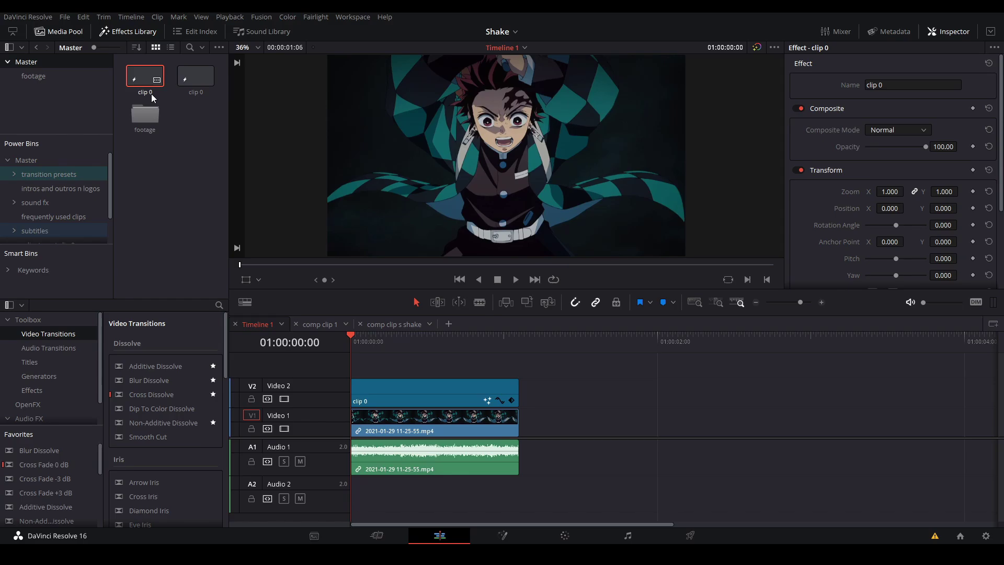
{"action": "scroll", "coordinate": [46, 208], "scroll_direction": "down", "scroll_amount": 2}
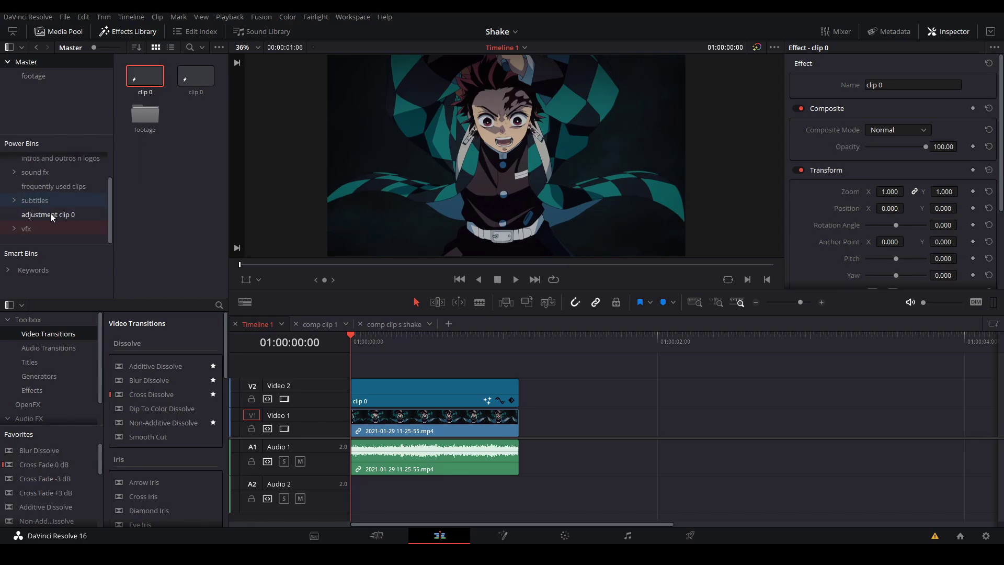
{"action": "scroll", "coordinate": [51, 213], "scroll_direction": "up", "scroll_amount": 2}
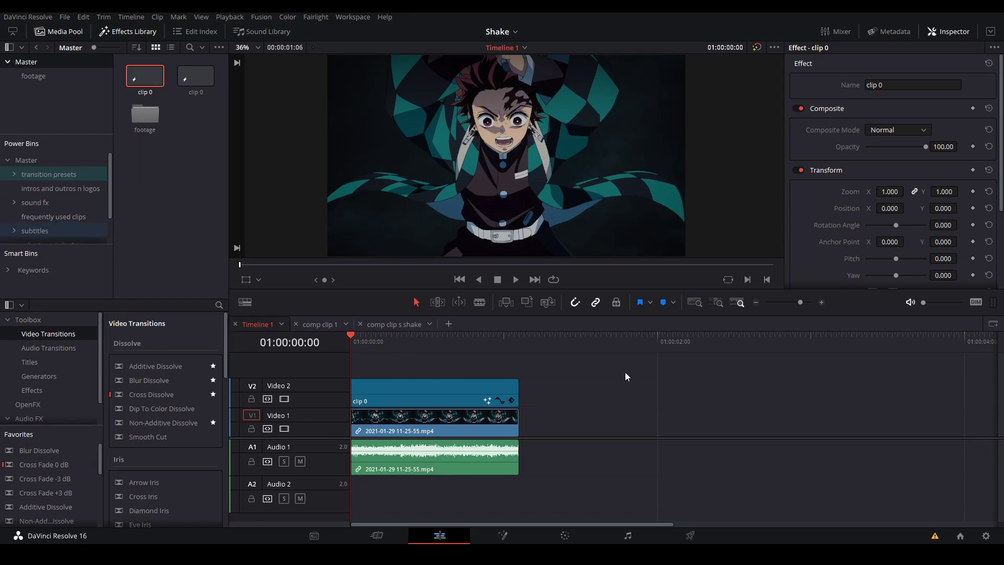
{"action": "left_click", "coordinate": [382, 346]}
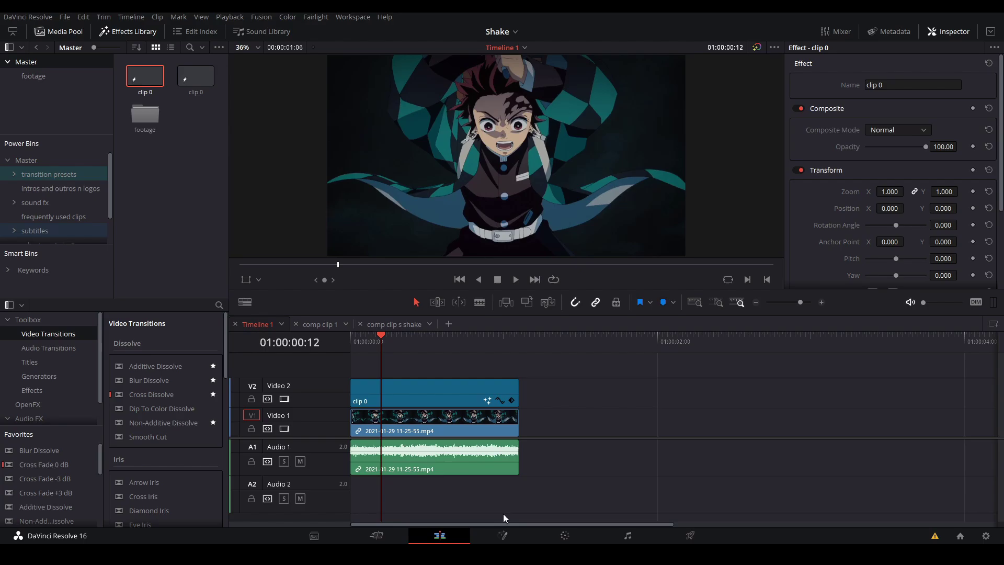
{"action": "left_click", "coordinate": [506, 534]}
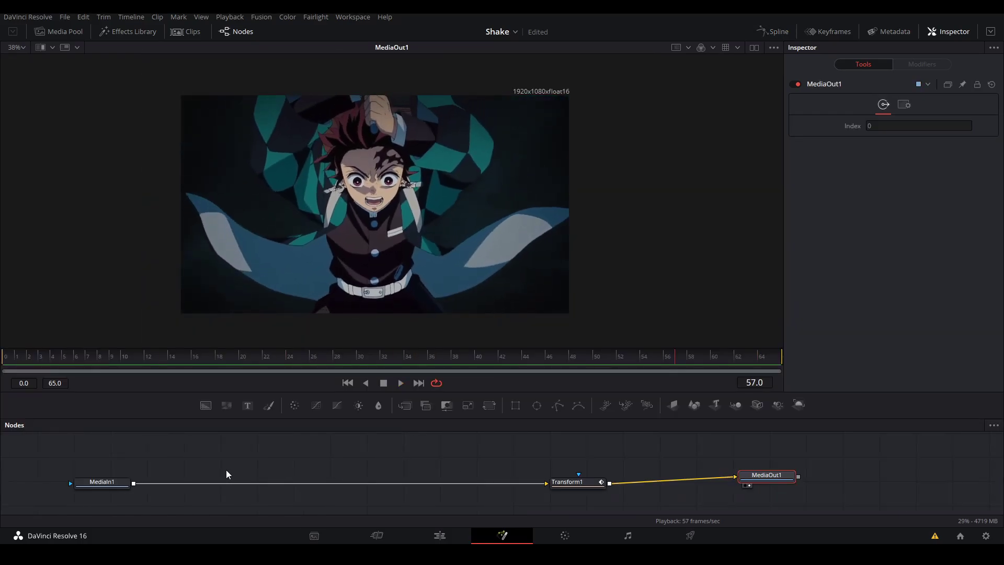
Insert a Camera Shake node between MediaIn1 and Transform1.
{"action": "left_click", "coordinate": [120, 482]}
{"action": "key", "text": "shift+space"}
{"action": "type", "text": "Directional Blur"}
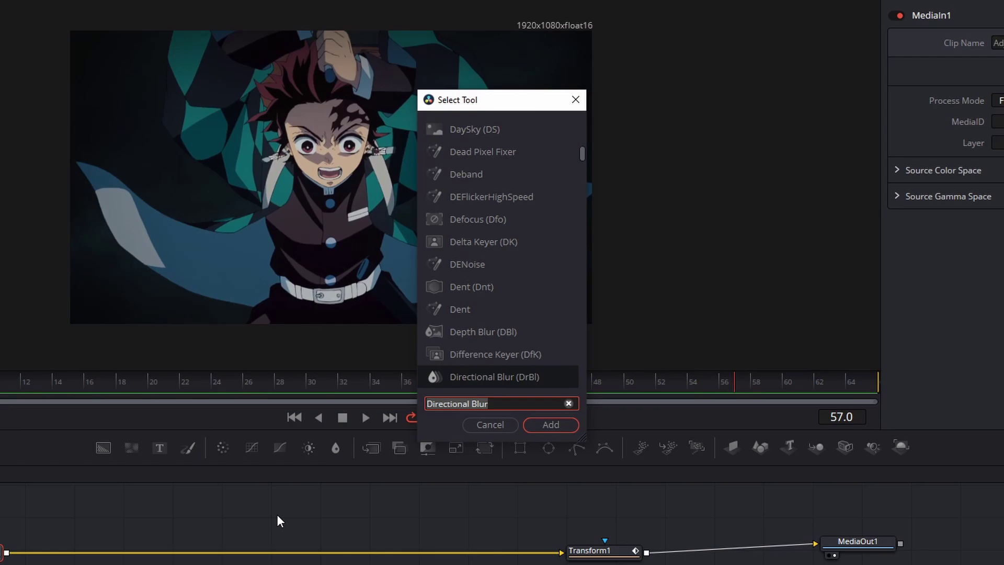
{"action": "type", "text": "camer"}
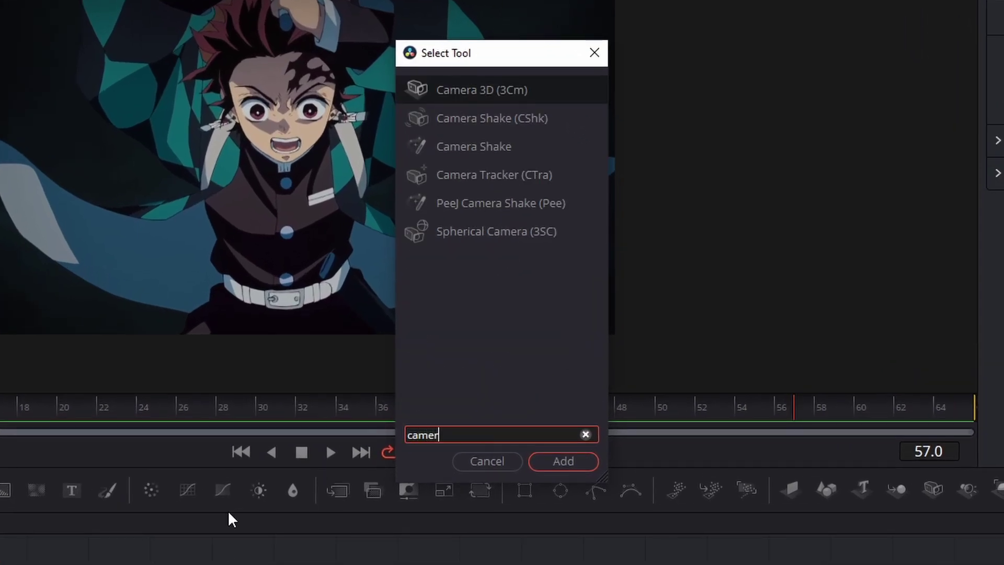
{"action": "type", "text": "a shake"}
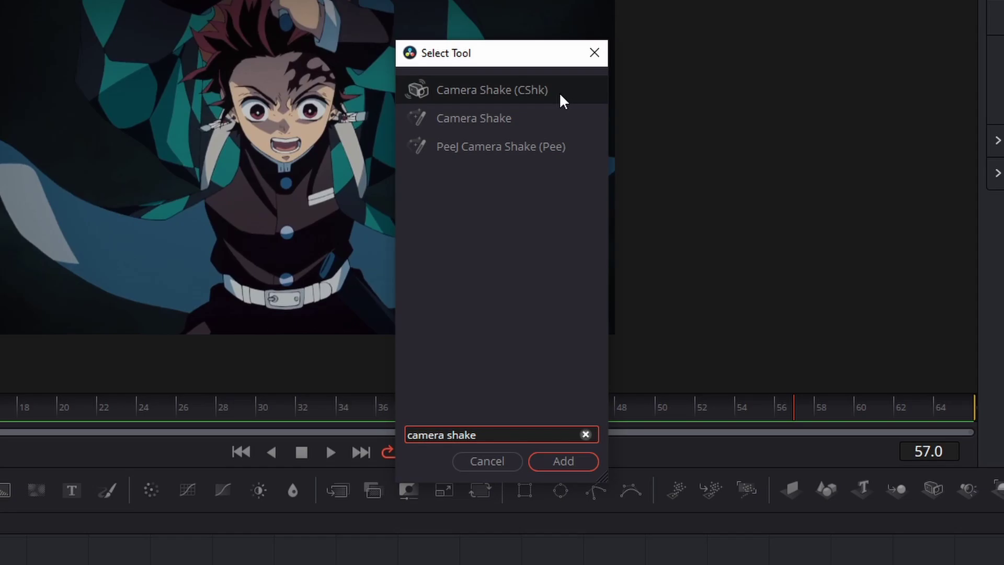
{"action": "left_click", "coordinate": [539, 124]}
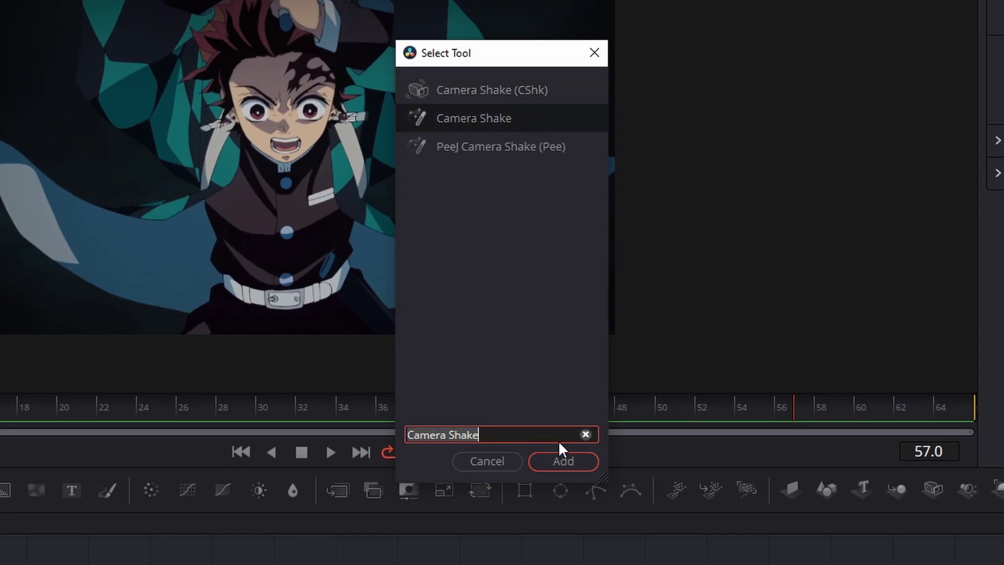
{"action": "left_click", "coordinate": [560, 459]}
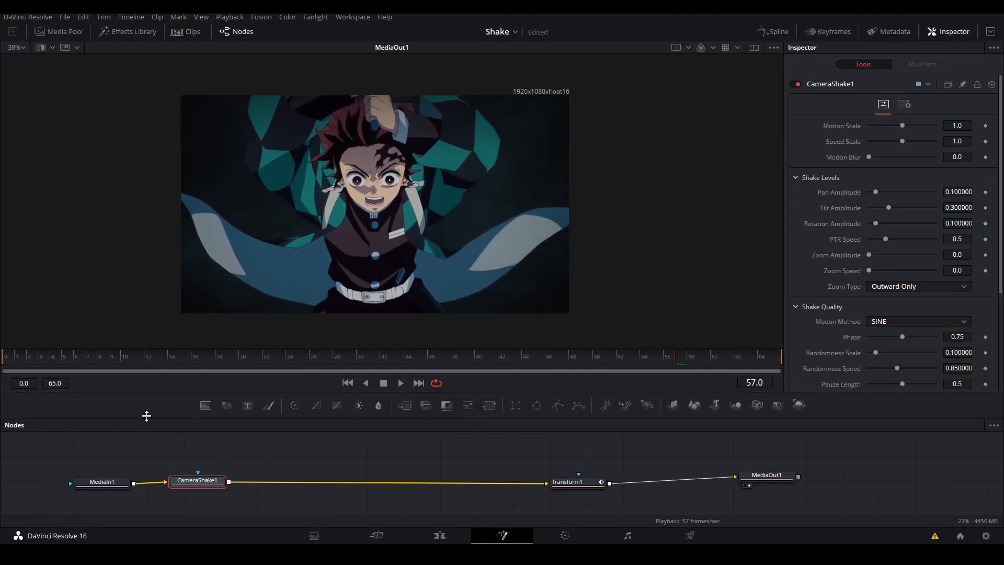
Set the Camera Shake node's Border Type to Reflect.
{"action": "scroll", "coordinate": [906, 299], "scroll_direction": "down", "scroll_amount": 4}
{"action": "left_click", "coordinate": [915, 329]}
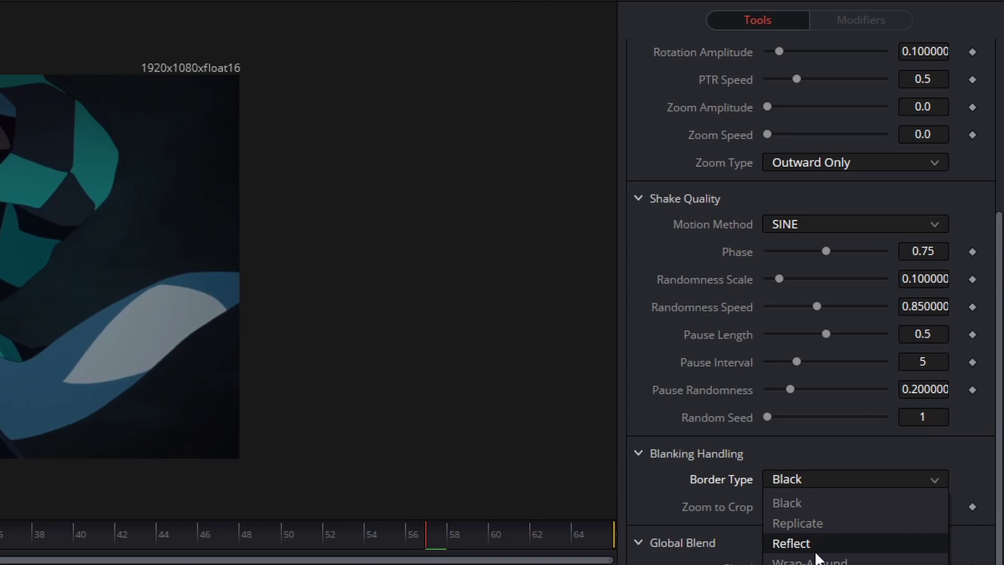
{"action": "left_click", "coordinate": [895, 363]}
{"action": "scroll", "coordinate": [775, 324], "scroll_direction": "up", "scroll_amount": 5}
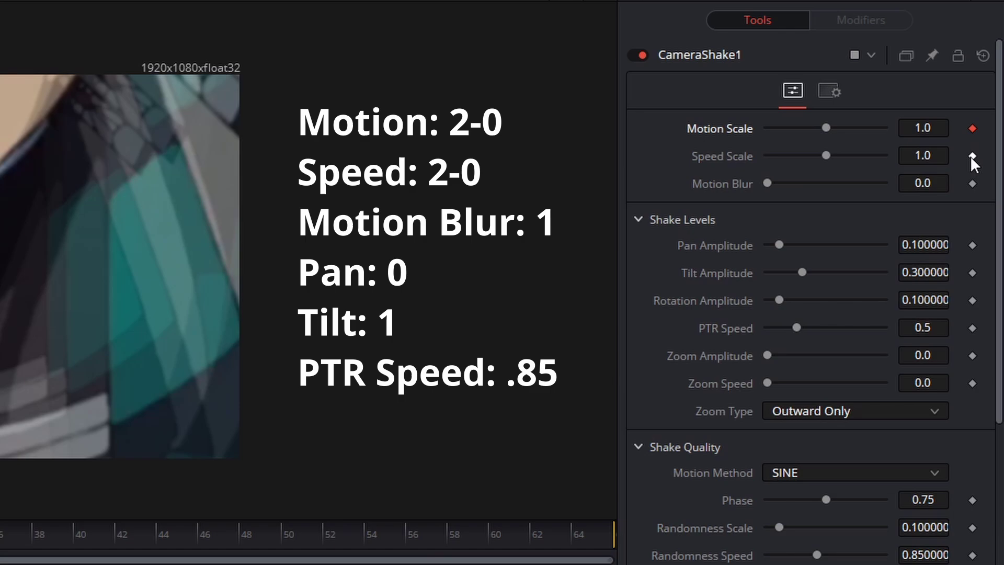
Keyframe the shake's Motion Scale and Speed Scale on the first and last frames, with both at 0.0 on the last.
{"action": "left_click", "coordinate": [591, 541]}
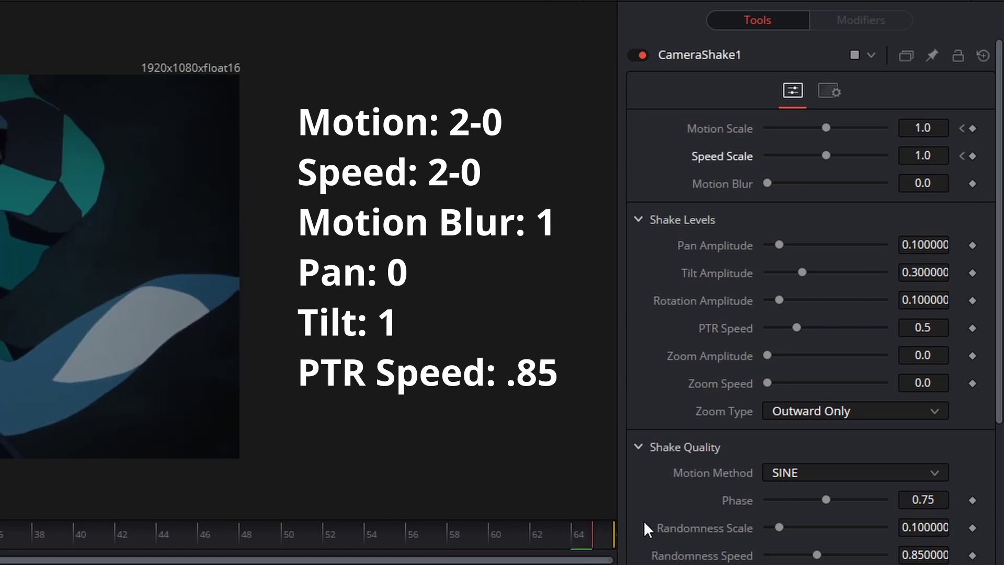
{"action": "left_click", "coordinate": [611, 538]}
{"action": "left_click", "coordinate": [973, 156]}
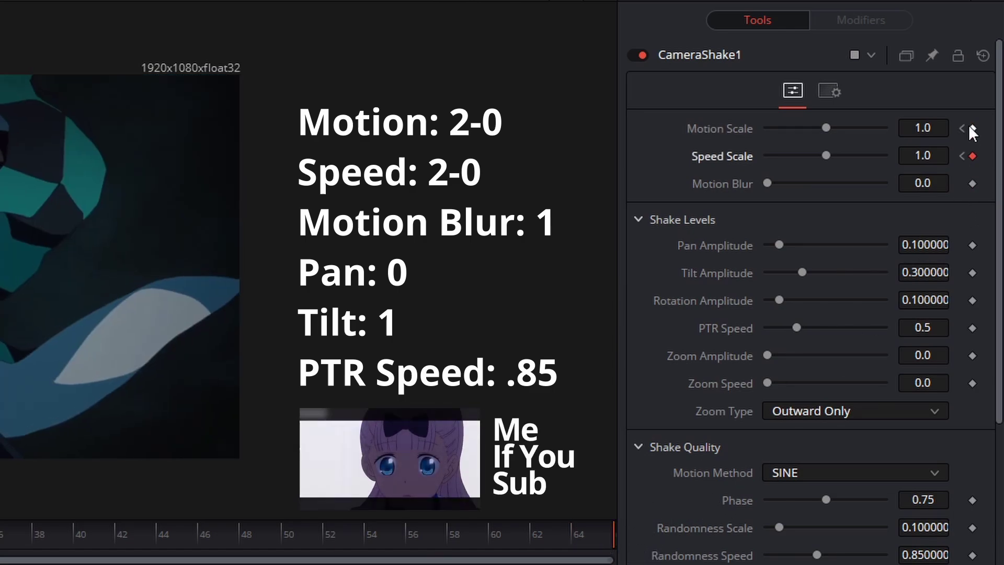
{"action": "left_click", "coordinate": [971, 129]}
{"action": "left_click_drag", "start_coordinate": [824, 156], "coordinate": [767, 156]}
{"action": "left_click_drag", "start_coordinate": [807, 128], "coordinate": [727, 149]}
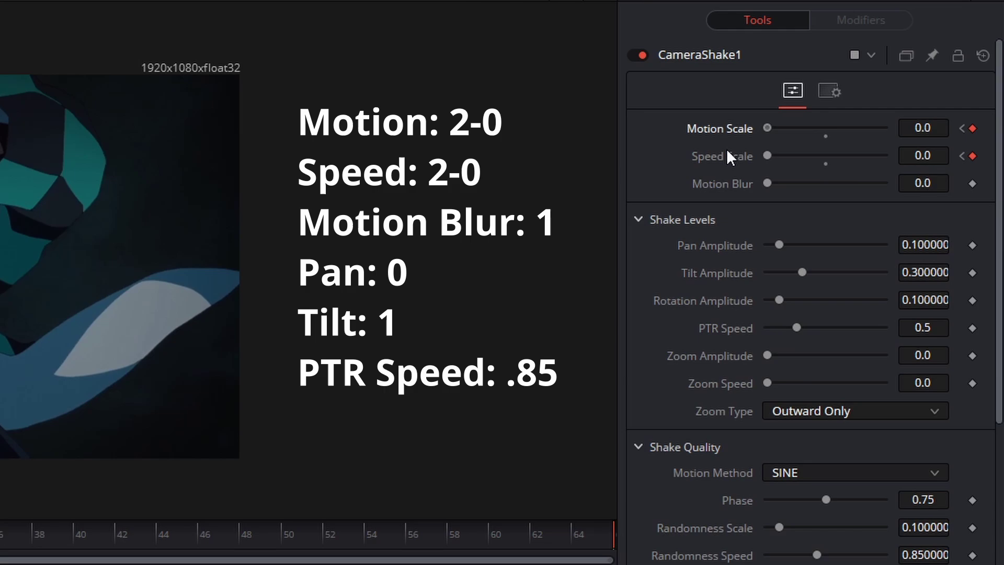
On the first frame's keyframes, set Motion Scale and Speed Scale to 2.0, and set Motion Blur to 1.0.
{"action": "left_click", "coordinate": [962, 129]}
{"action": "left_click_drag", "start_coordinate": [826, 128], "coordinate": [888, 130]}
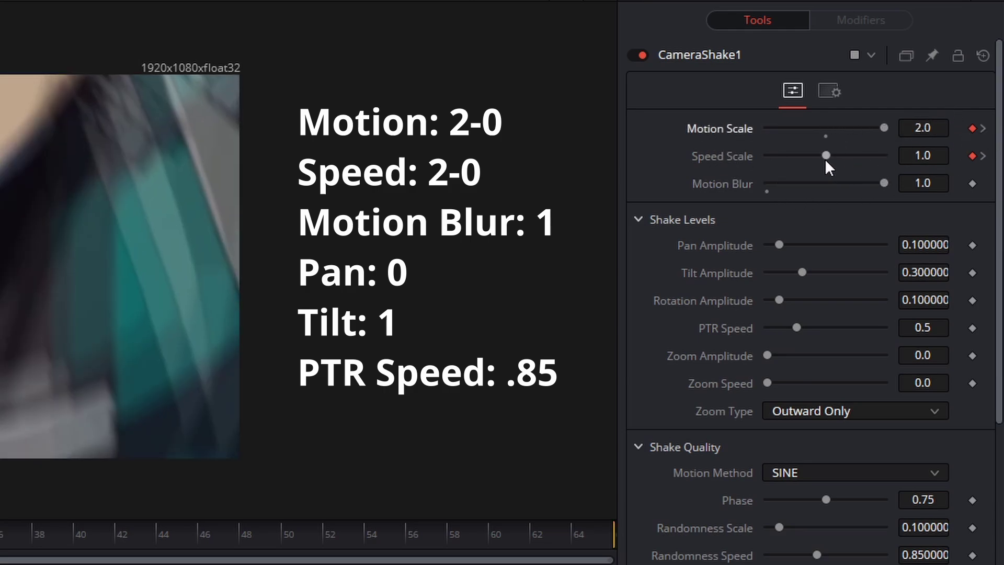
{"action": "left_click_drag", "start_coordinate": [824, 156], "coordinate": [920, 202]}
Set the shake's Pan Amplitude to 0.0, Tilt Amplitude to 1.0 and PTR Speed to 0.85.
{"action": "left_click_drag", "start_coordinate": [778, 244], "coordinate": [766, 246]}
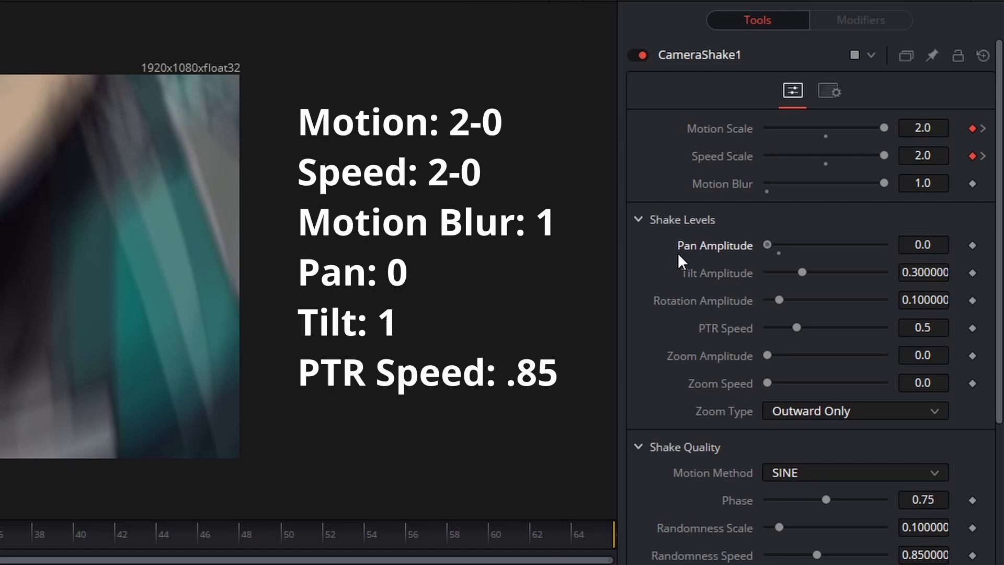
{"action": "left_click_drag", "start_coordinate": [811, 276], "coordinate": [936, 272]}
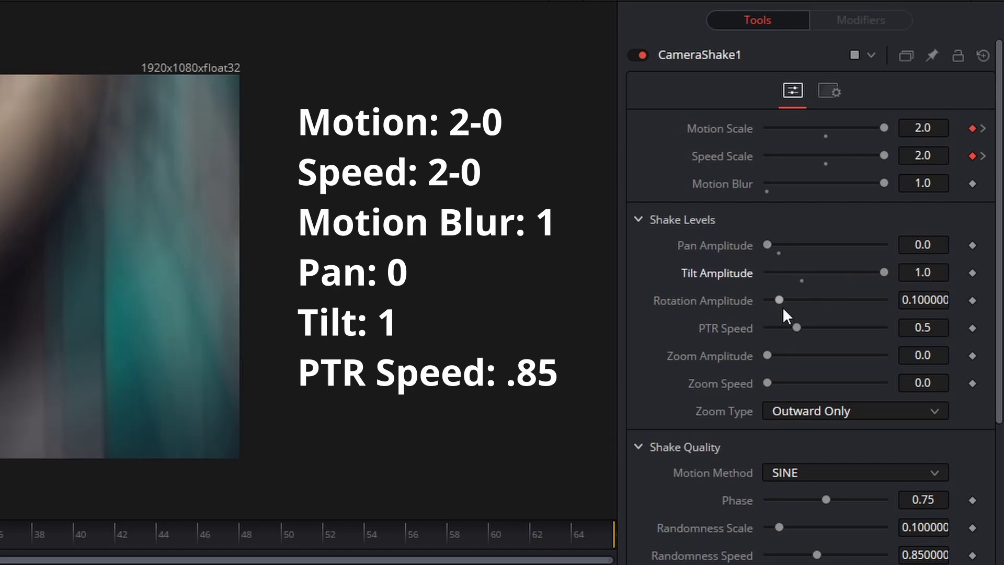
{"action": "left_click_drag", "start_coordinate": [796, 329], "coordinate": [816, 329]}
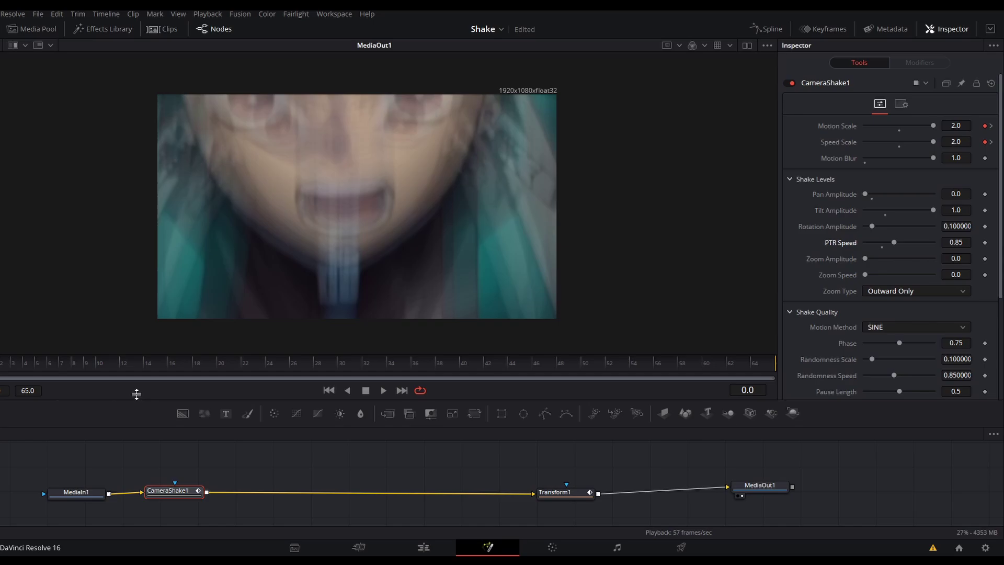
Play back the composition to preview the shake, and return to frame 0.
{"action": "key", "text": "space"}
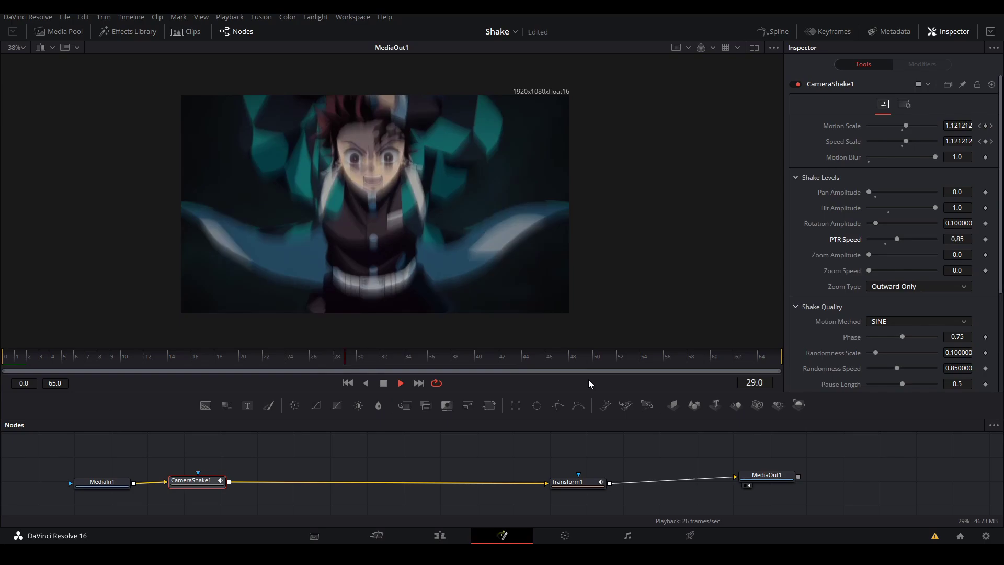
{"action": "key", "text": "space"}
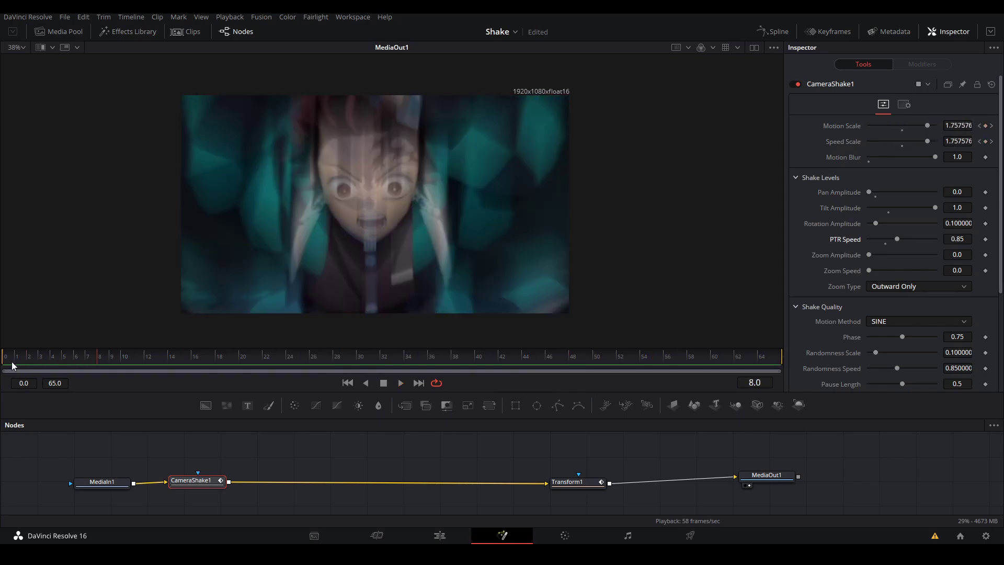
{"action": "left_click", "coordinate": [6, 359]}
Open the Spline editor, enlarge it and fit the CameraShake1 curves in the graph.
{"action": "left_click", "coordinate": [777, 32]}
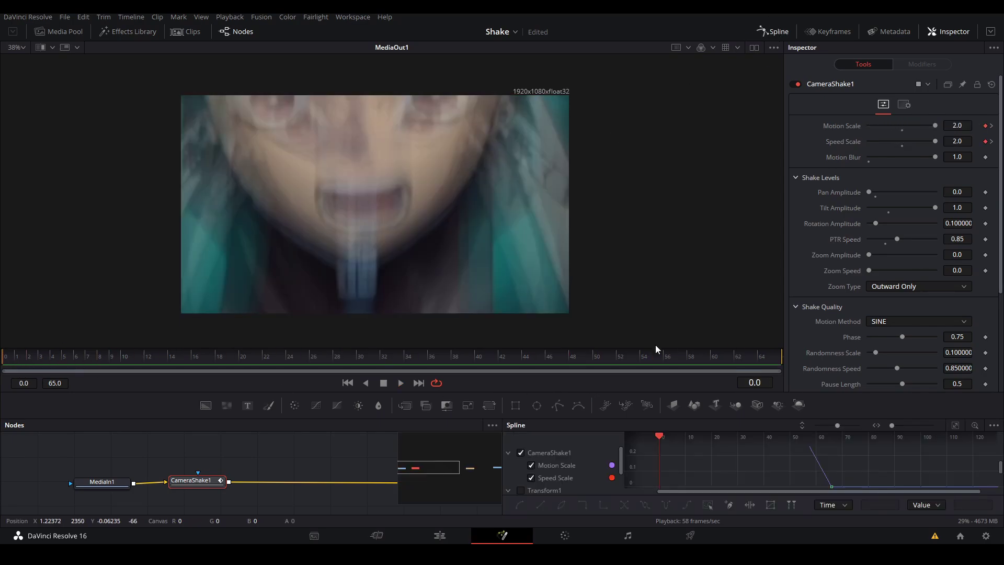
{"action": "left_click_drag", "start_coordinate": [649, 417], "coordinate": [674, 187]}
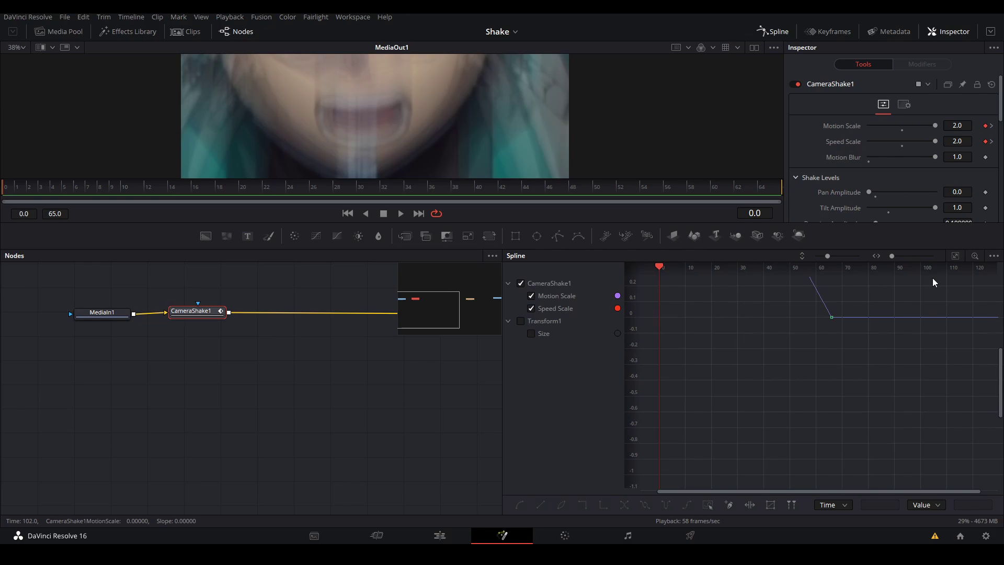
{"action": "left_click", "coordinate": [955, 262]}
Smooth only the Motion Scale keyframes and pull both handles toward the lower start of the graph for a steep initial drop.
{"action": "left_click", "coordinate": [531, 308]}
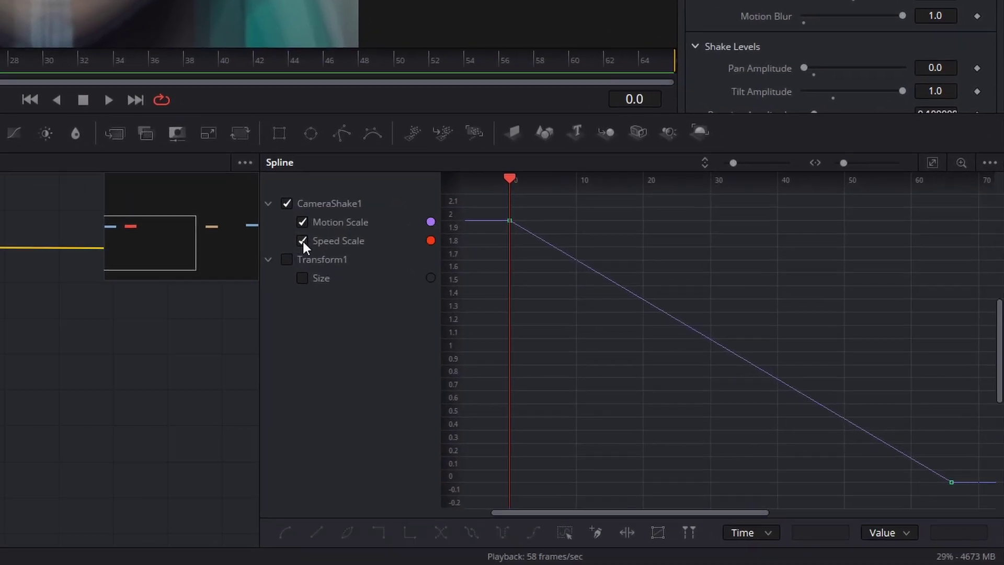
{"action": "left_click_drag", "start_coordinate": [369, 152], "coordinate": [977, 519]}
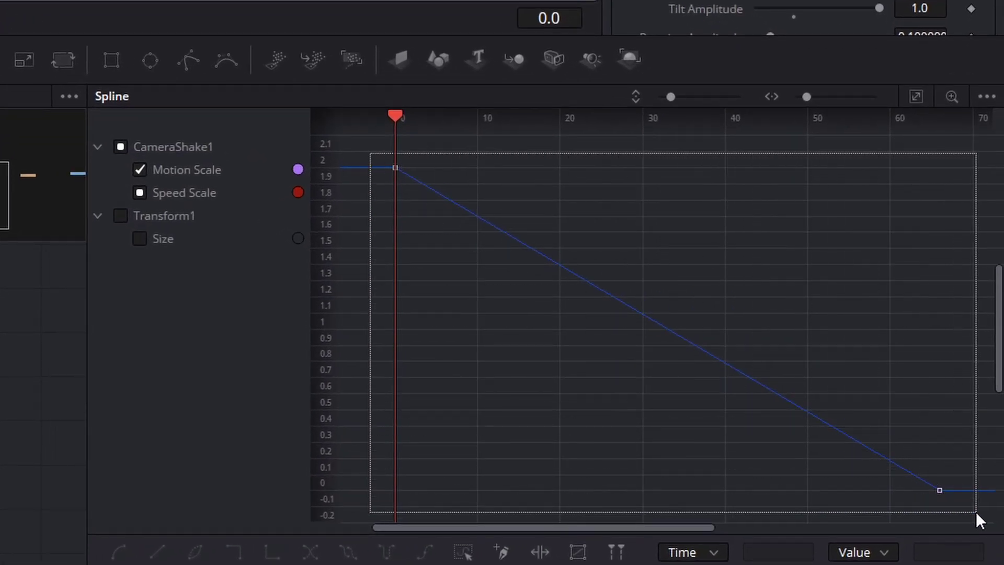
{"action": "left_click", "coordinate": [119, 551]}
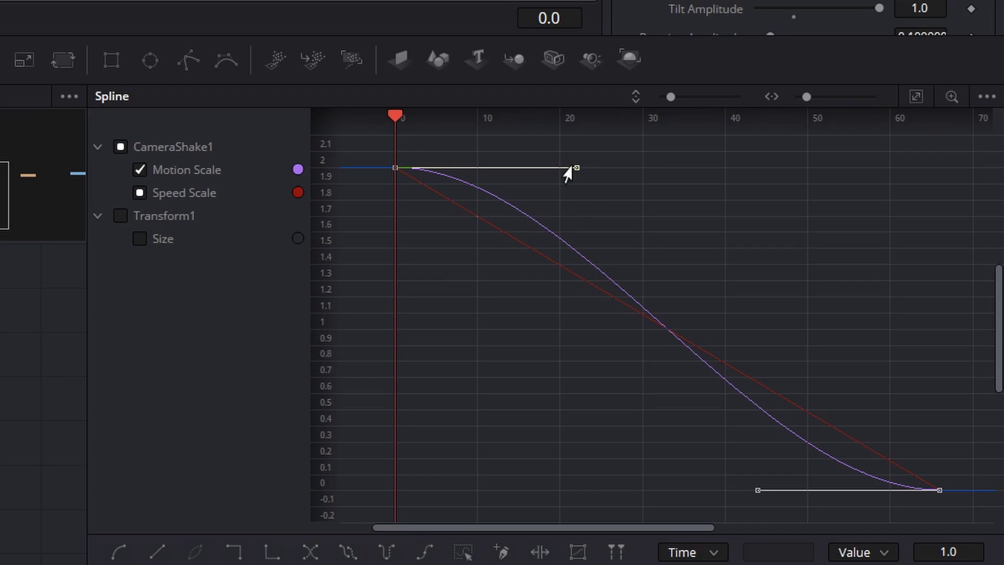
{"action": "left_click_drag", "start_coordinate": [566, 169], "coordinate": [416, 478]}
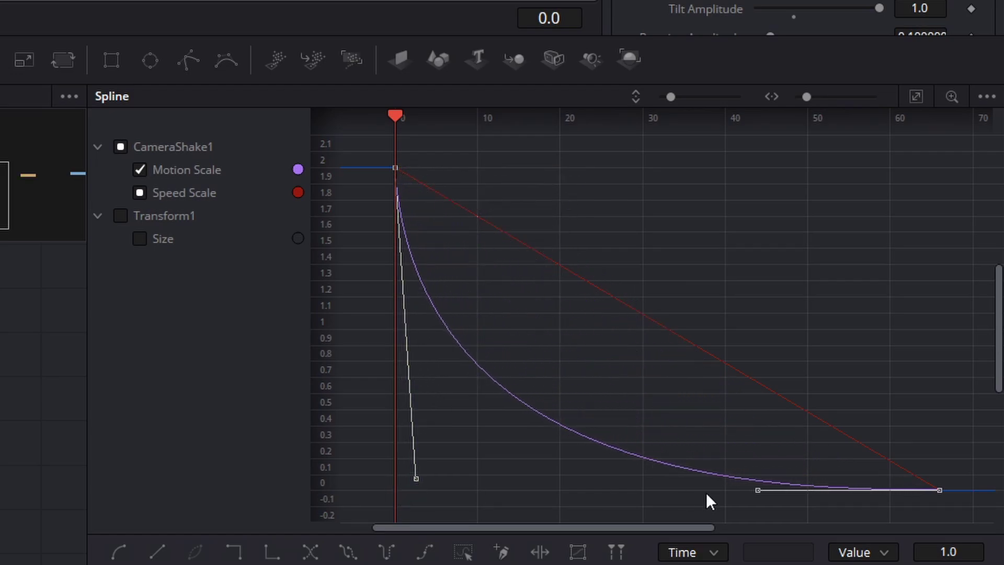
{"action": "left_click_drag", "start_coordinate": [758, 490], "coordinate": [417, 487]}
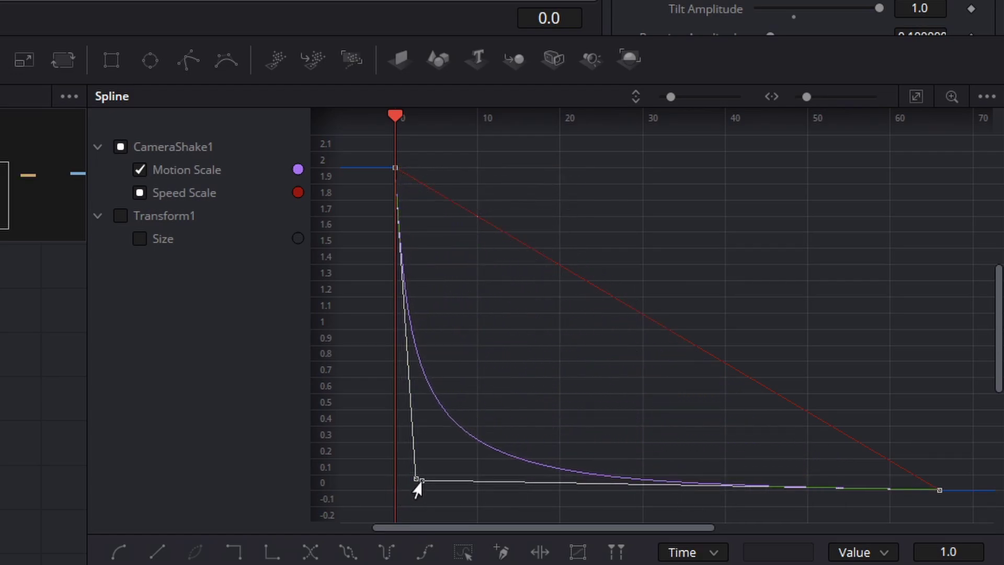
Smooth the Speed Scale keyframes, pull their handles toward the lower start of the graph, and preview the animation.
{"action": "left_click", "coordinate": [139, 193]}
{"action": "left_click_drag", "start_coordinate": [371, 152], "coordinate": [974, 517]}
{"action": "left_click", "coordinate": [119, 552]}
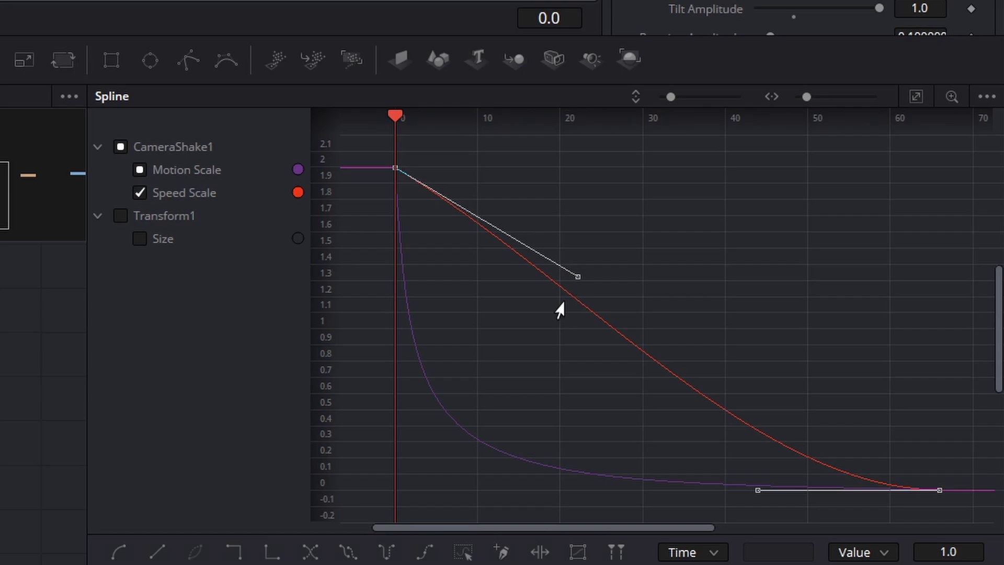
{"action": "left_click_drag", "start_coordinate": [577, 276], "coordinate": [432, 425]}
{"action": "left_click_drag", "start_coordinate": [757, 490], "coordinate": [683, 486]}
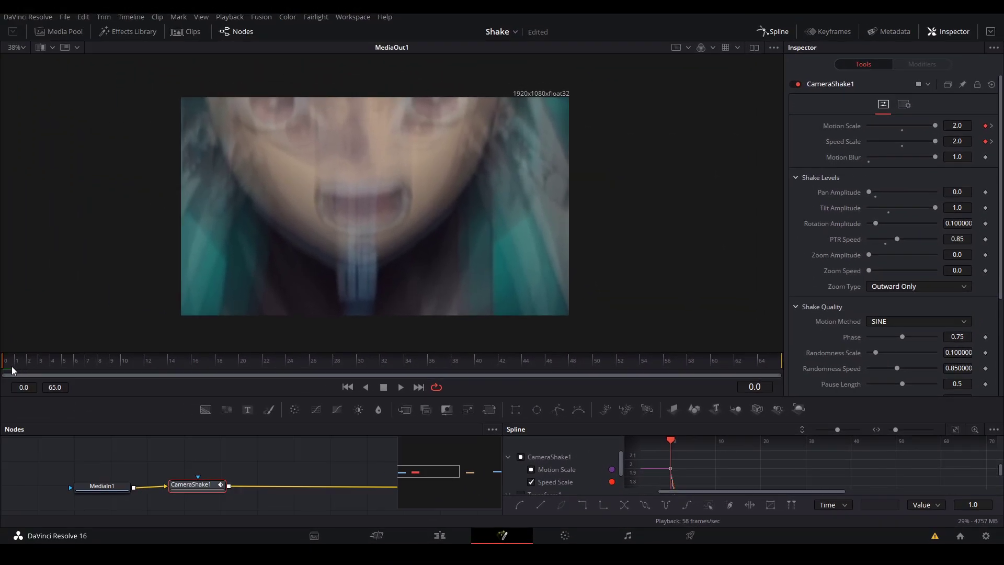
{"action": "key", "text": "space"}
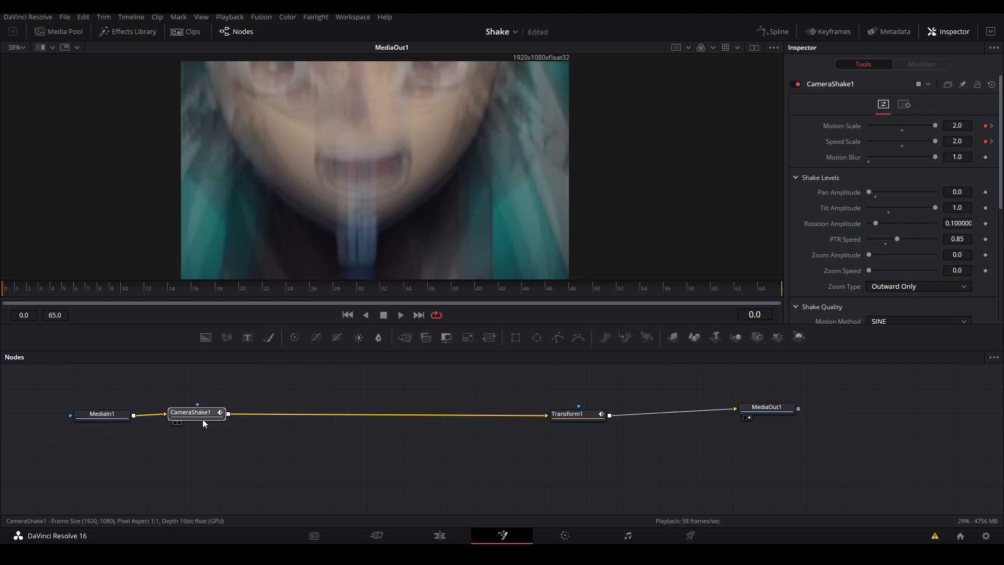
Duplicate the CameraShake1 node and insert the copy between CameraShake1 and Transform1.
{"action": "left_click", "coordinate": [360, 466]}
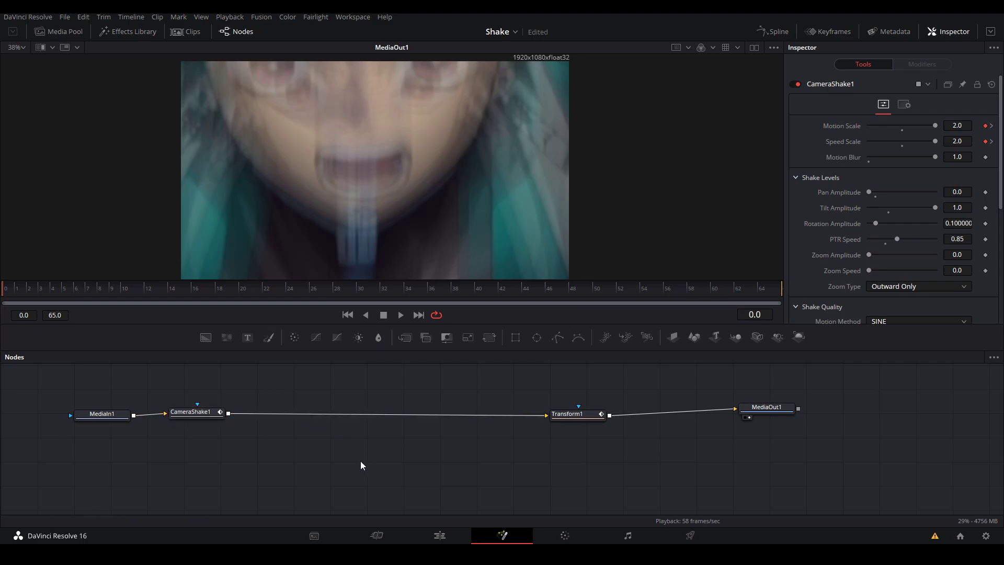
{"action": "key", "text": "ctrl+v"}
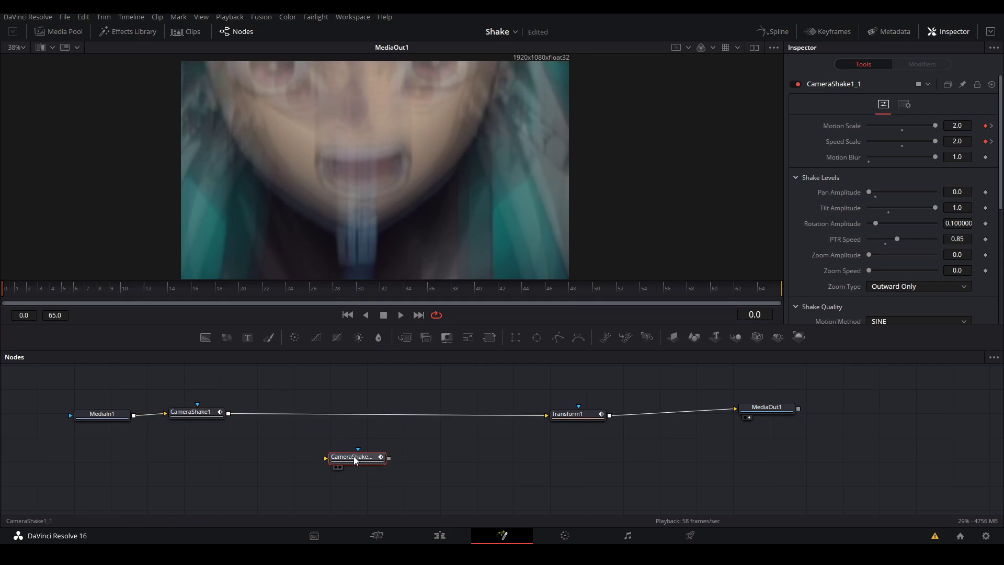
{"action": "left_click_drag", "start_coordinate": [361, 462], "coordinate": [304, 412]}
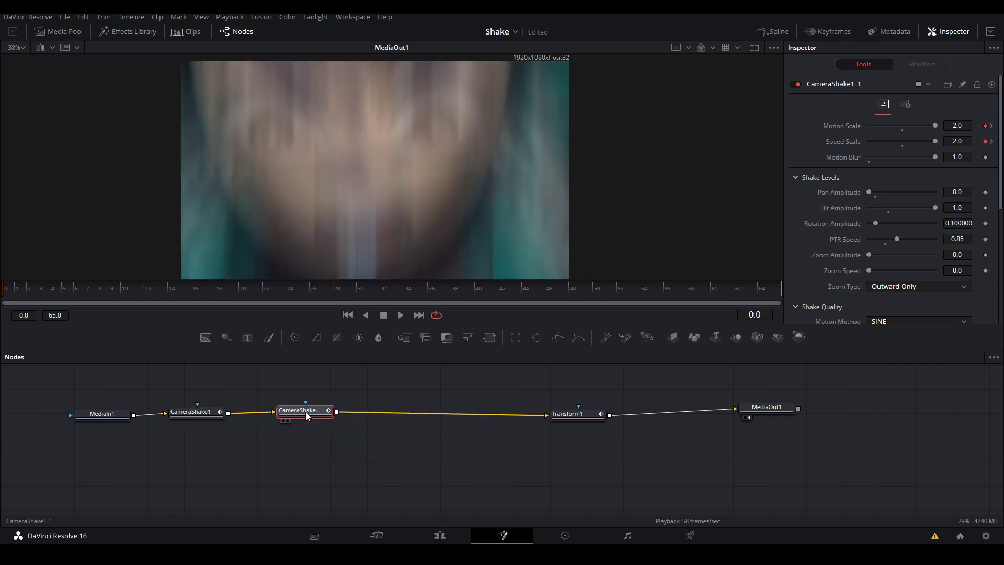
Play the animation with both Camera Shake nodes applied, and return to the first frame.
{"action": "left_click", "coordinate": [331, 394]}
{"action": "key", "text": "space"}
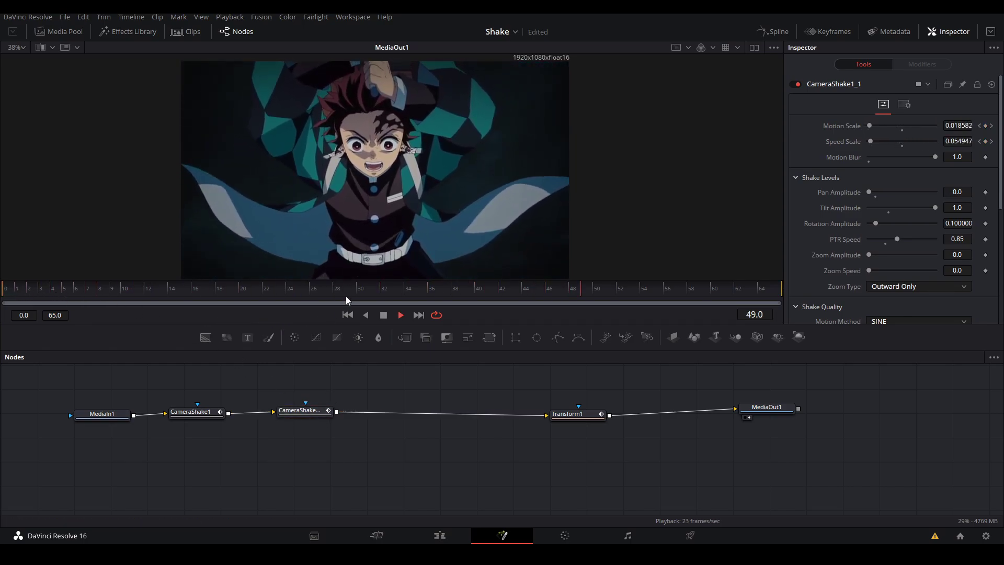
{"action": "left_click", "coordinate": [347, 314]}
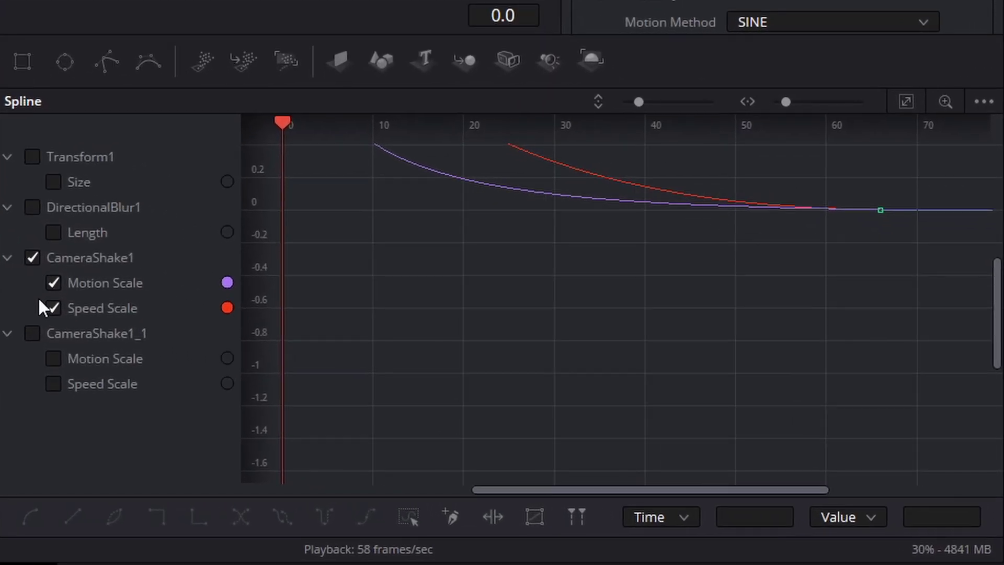
Show the CameraShake1_1 curves together with the CameraShake1 curves in the Spline editor, and preview the animation.
{"action": "left_click", "coordinate": [35, 332]}
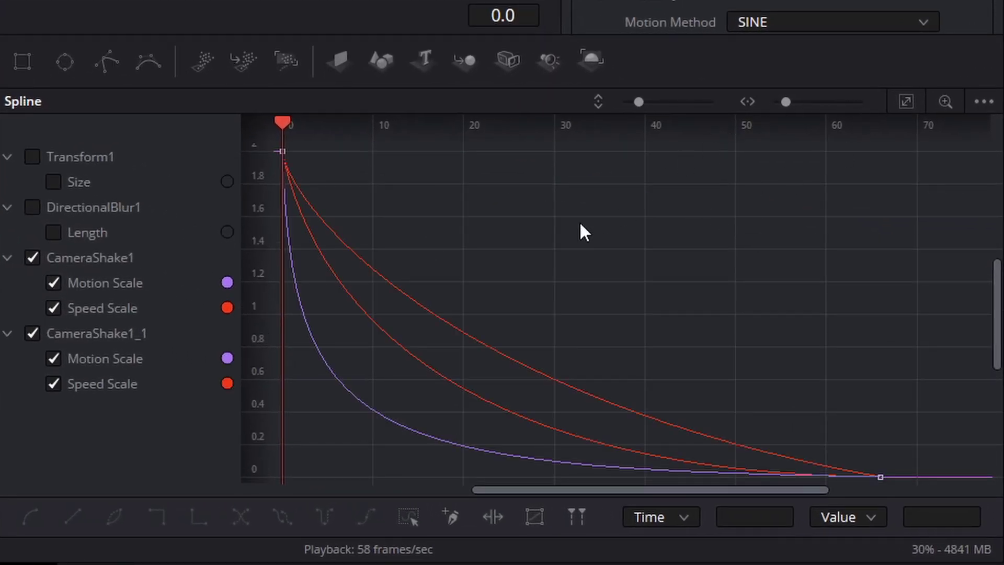
{"action": "left_click_drag", "start_coordinate": [579, 220], "coordinate": [623, 227]}
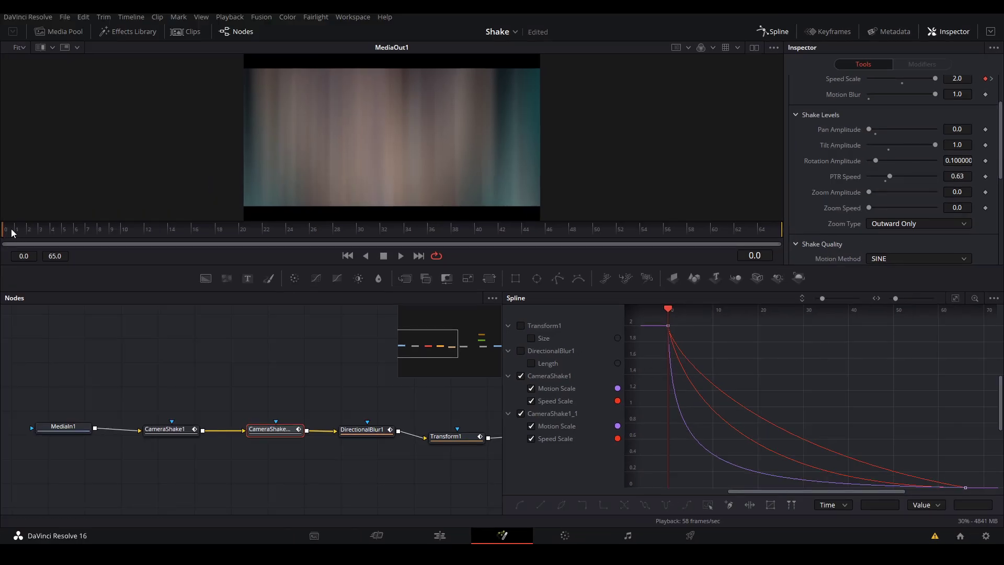
{"action": "key", "text": "space"}
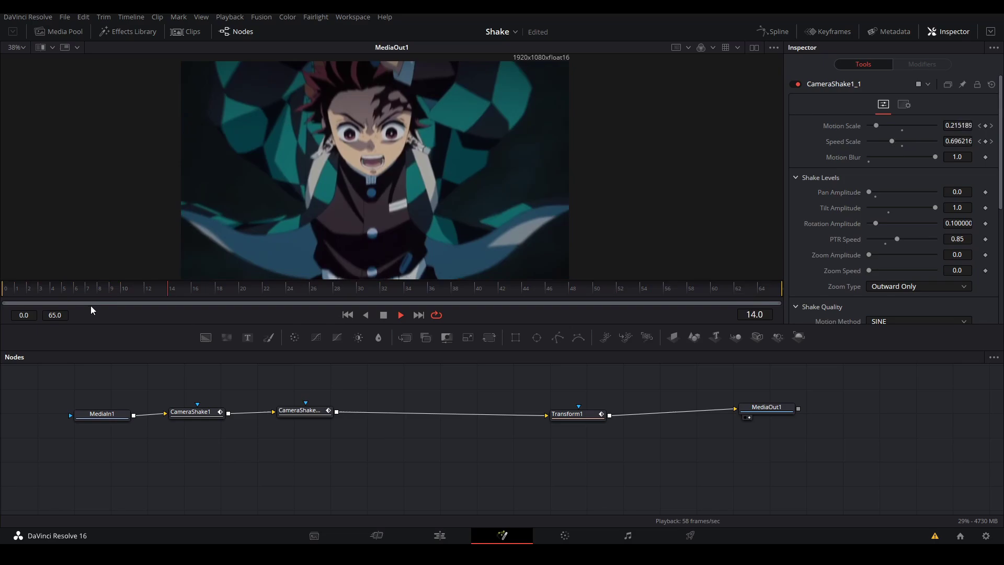
Stop playback and lower the PTR Speed of the CameraShake1_1 node to 0.65.
{"action": "key", "text": "space"}
{"action": "left_click", "coordinate": [303, 411]}
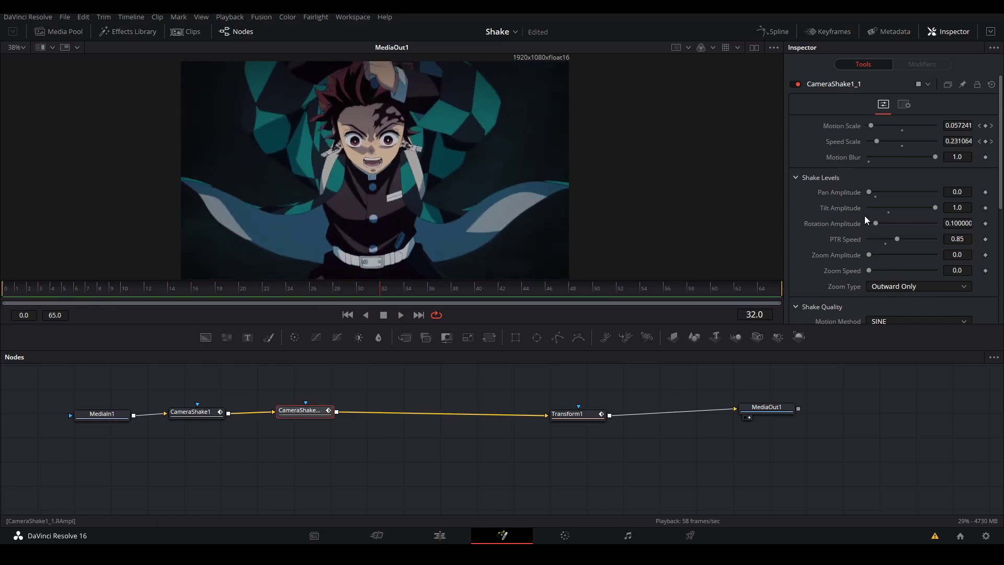
{"action": "left_click_drag", "start_coordinate": [891, 241], "coordinate": [888, 241]}
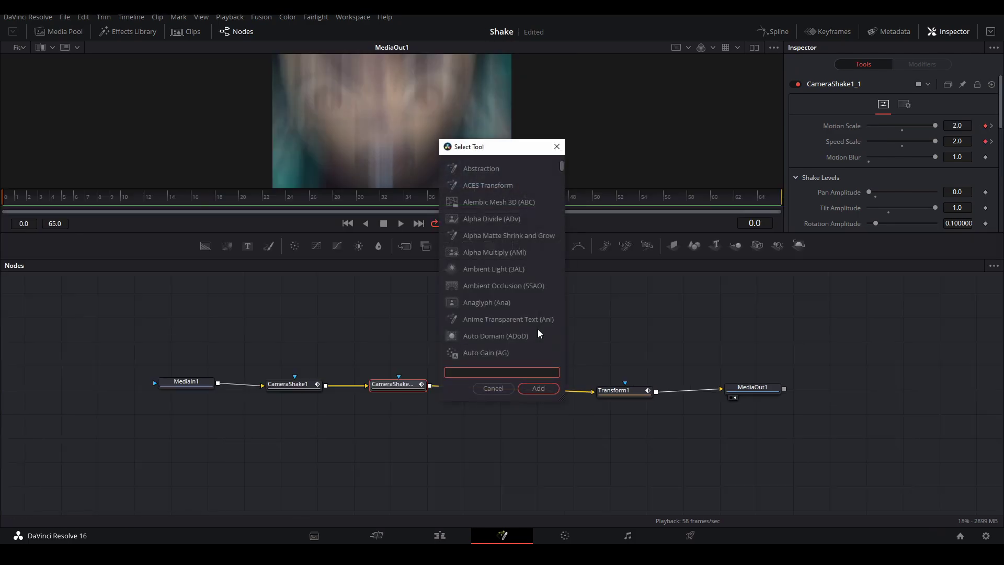
Search for the Directional Blur tool and add it between CameraShake1_1 and Transform1.
{"action": "type", "text": "directional"}
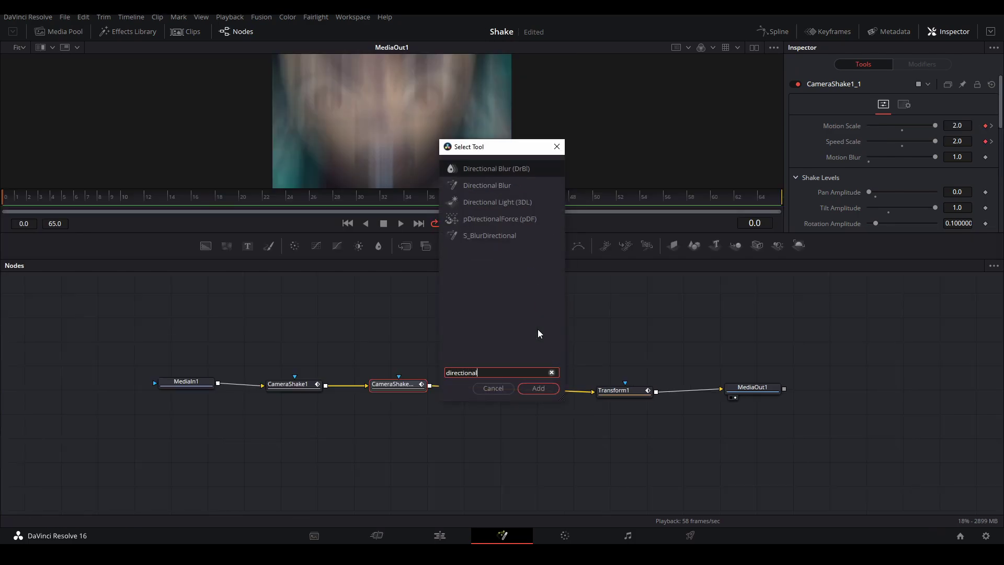
{"action": "left_click", "coordinate": [512, 183]}
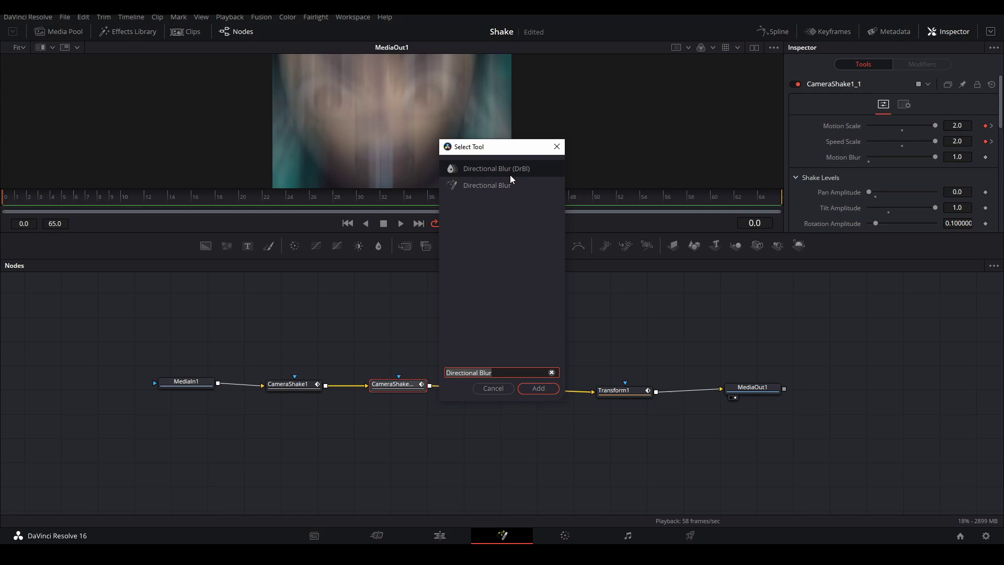
{"action": "left_click", "coordinate": [538, 388]}
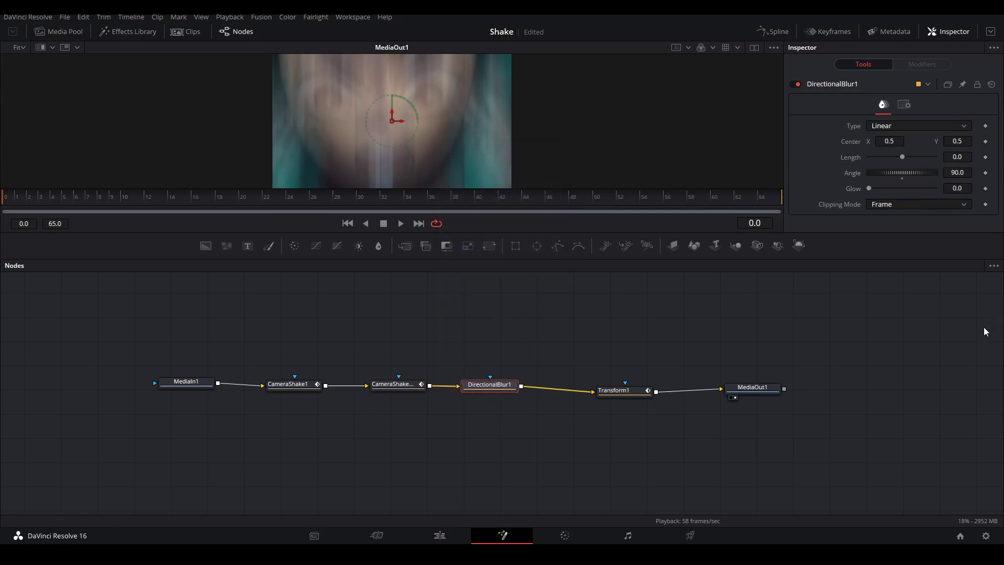
Enlarge the viewer and keyframe the Directional Blur Length from 0.1 at the first frame to 0 at the end.
{"action": "left_click_drag", "start_coordinate": [650, 231], "coordinate": [645, 314]}
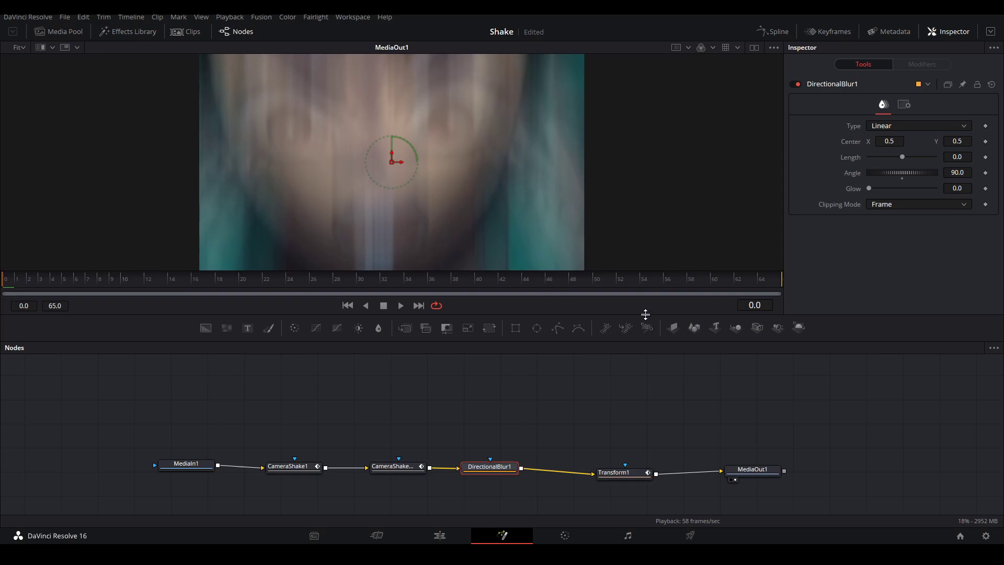
{"action": "left_click_drag", "start_coordinate": [905, 156], "coordinate": [944, 158]}
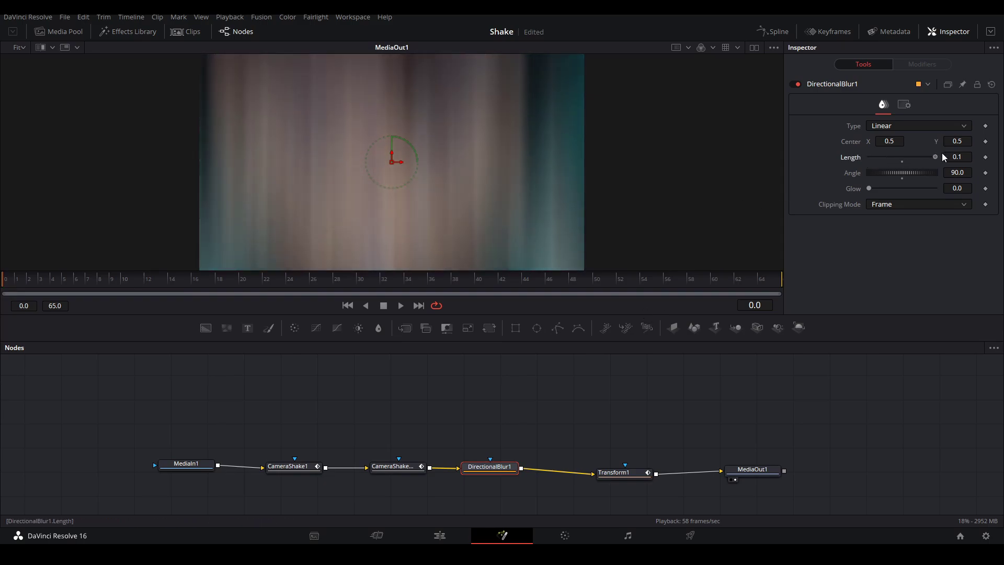
{"action": "left_click", "coordinate": [986, 157]}
{"action": "key", "text": "End"}
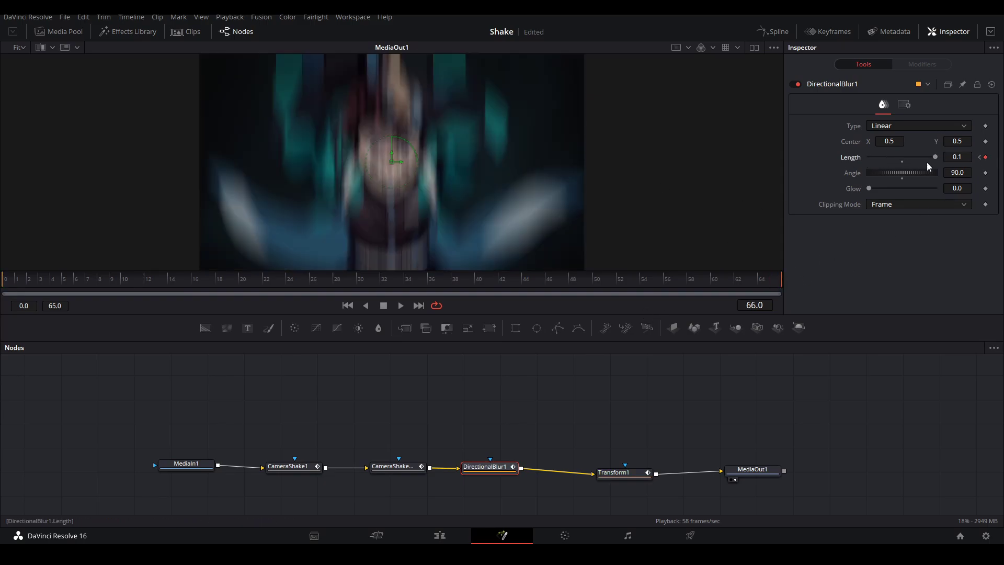
{"action": "left_click", "coordinate": [902, 162]}
Isolate the DirectionalBlur1 Length curve, pull both handles toward the lower start for a steep drop, preview it and close the Spline editor.
{"action": "left_click", "coordinate": [769, 33]}
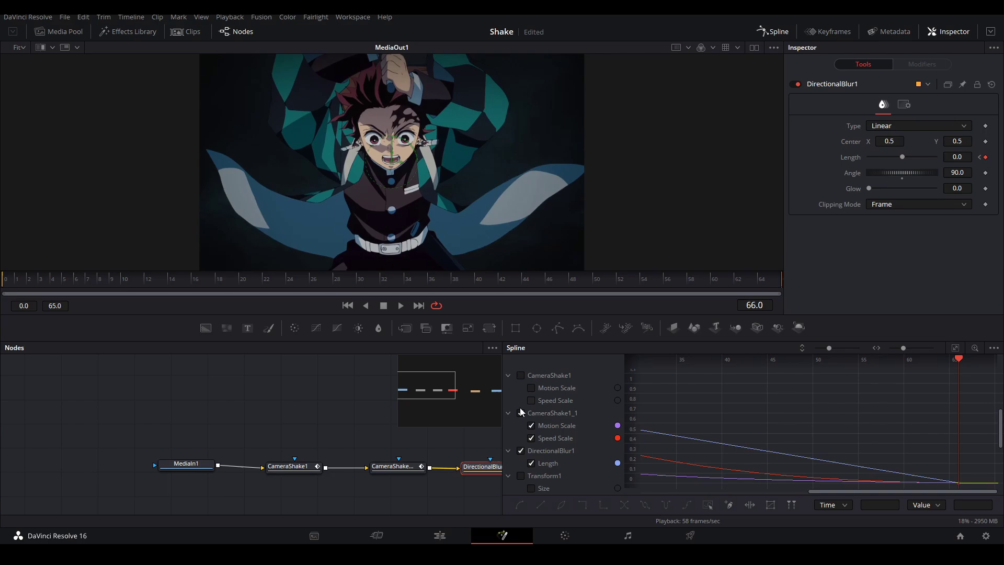
{"action": "left_click", "coordinate": [520, 411]}
{"action": "left_click", "coordinate": [955, 347]}
{"action": "left_click_drag", "start_coordinate": [984, 485], "coordinate": [982, 485]}
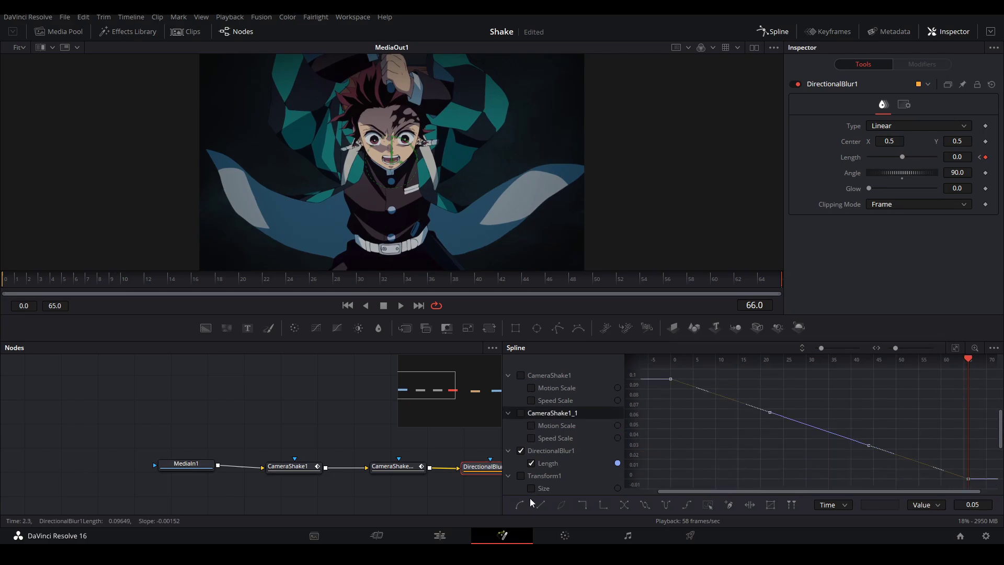
{"action": "left_click_drag", "start_coordinate": [773, 381], "coordinate": [718, 483]}
{"action": "left_click_drag", "start_coordinate": [859, 483], "coordinate": [671, 481]}
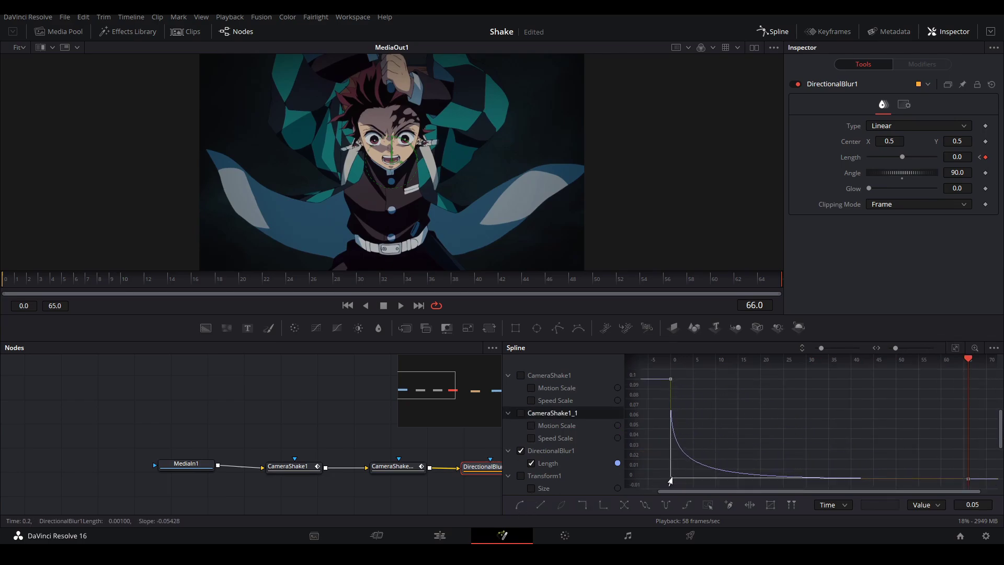
{"action": "key", "text": "space"}
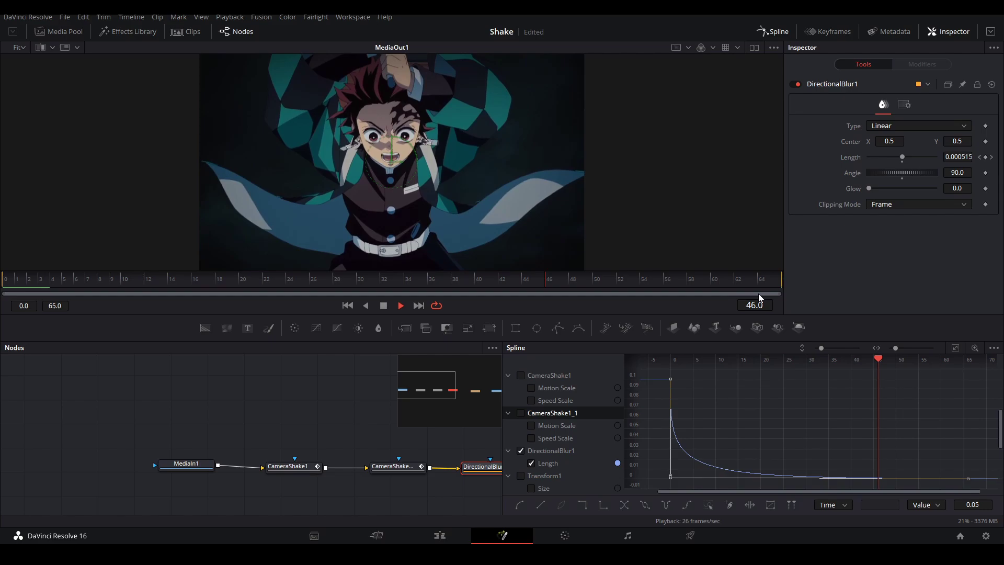
{"action": "left_click", "coordinate": [774, 32]}
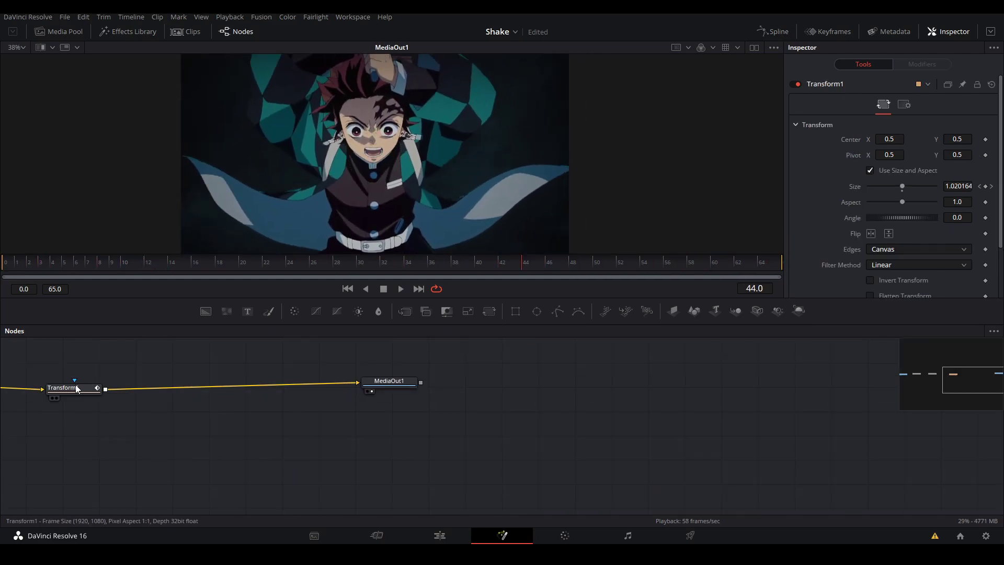
Add a Flicker Addition node after Transform1 and preview the flicker from the first frame.
{"action": "left_click", "coordinate": [76, 388]}
{"action": "key", "text": "shift+space"}
{"action": "type", "text": "flicke"}
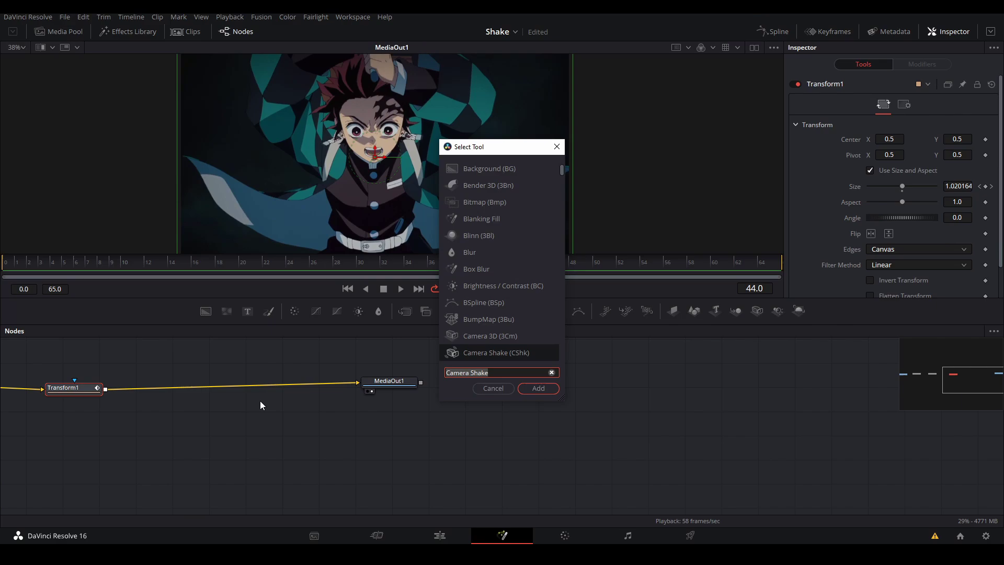
{"action": "type", "text": "r"}
{"action": "left_click", "coordinate": [512, 184]}
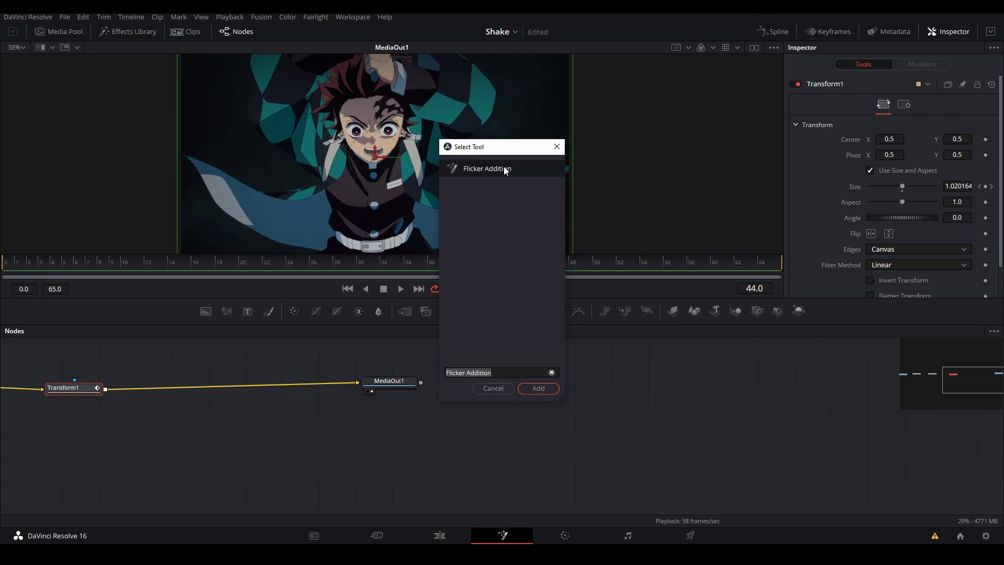
{"action": "left_click", "coordinate": [536, 389]}
{"action": "key", "text": "space"}
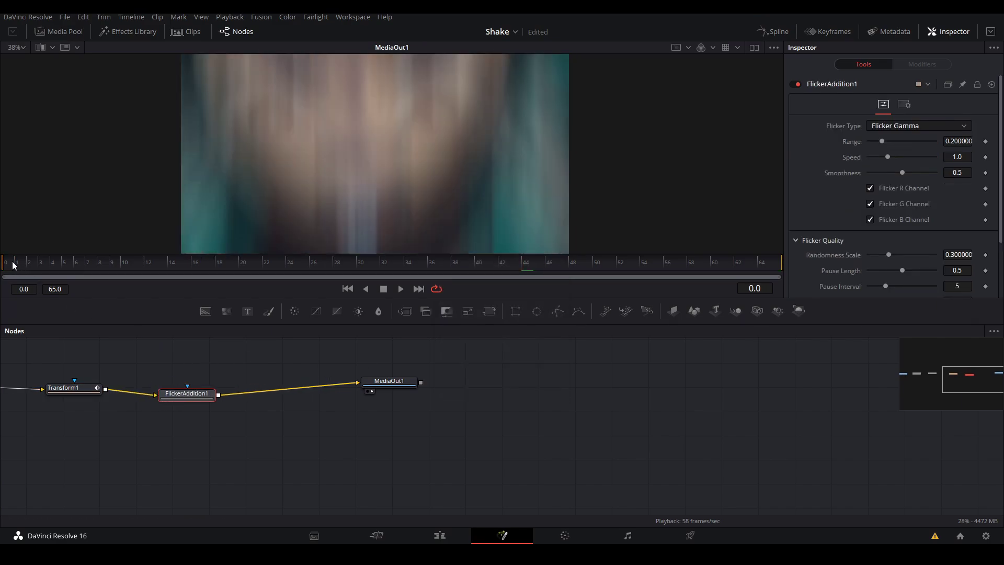
{"action": "key", "text": "space"}
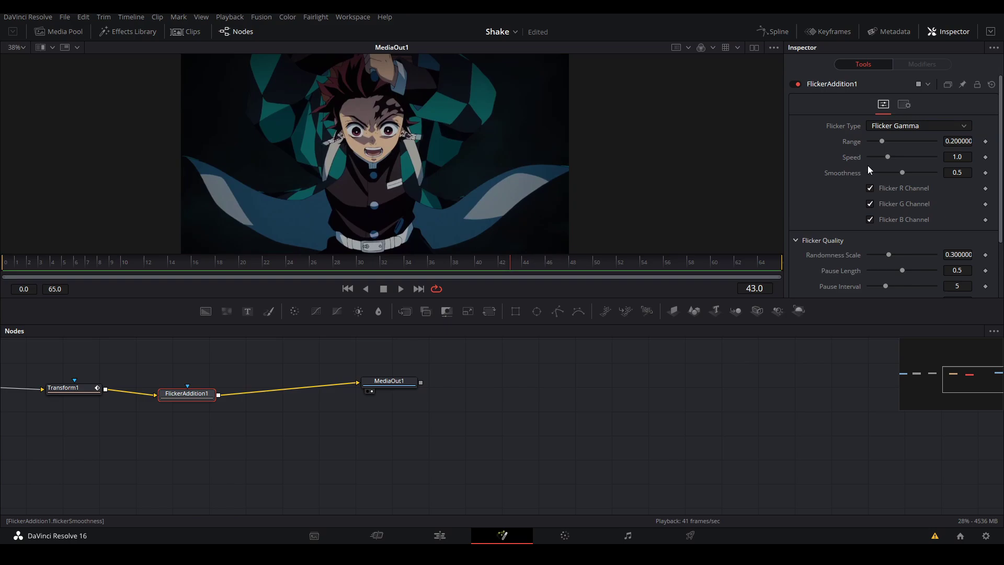
Set the flicker's Smoothness to 1.0, Range to 0.11 and Speed to about 0.44, and preview the result.
{"action": "left_click_drag", "start_coordinate": [887, 158], "coordinate": [936, 171]}
{"action": "left_click", "coordinate": [22, 266]}
{"action": "left_click_drag", "start_coordinate": [881, 141], "coordinate": [876, 158]}
{"action": "key", "text": "space"}
{"action": "key", "text": "space"}
{"action": "key", "text": "space"}
{"action": "key", "text": "space"}
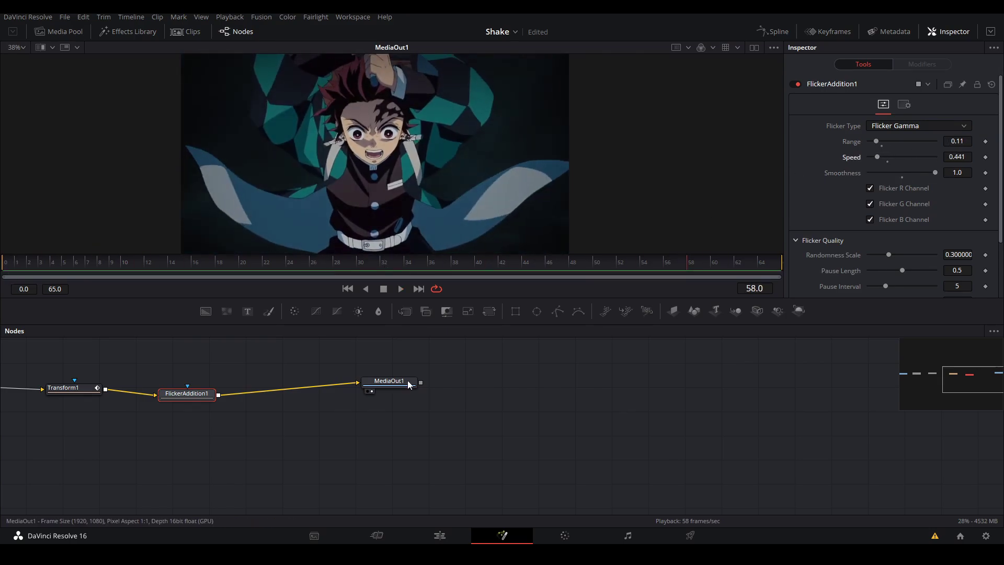
Insert a Merge node after FlickerAddition1 and connect a Background masked by a Rectangle as its foreground.
{"action": "left_click_drag", "start_coordinate": [410, 383], "coordinate": [593, 407]}
{"action": "left_click", "coordinate": [186, 394]}
{"action": "left_click", "coordinate": [405, 312]}
{"action": "left_click_drag", "start_coordinate": [516, 311], "coordinate": [319, 347]}
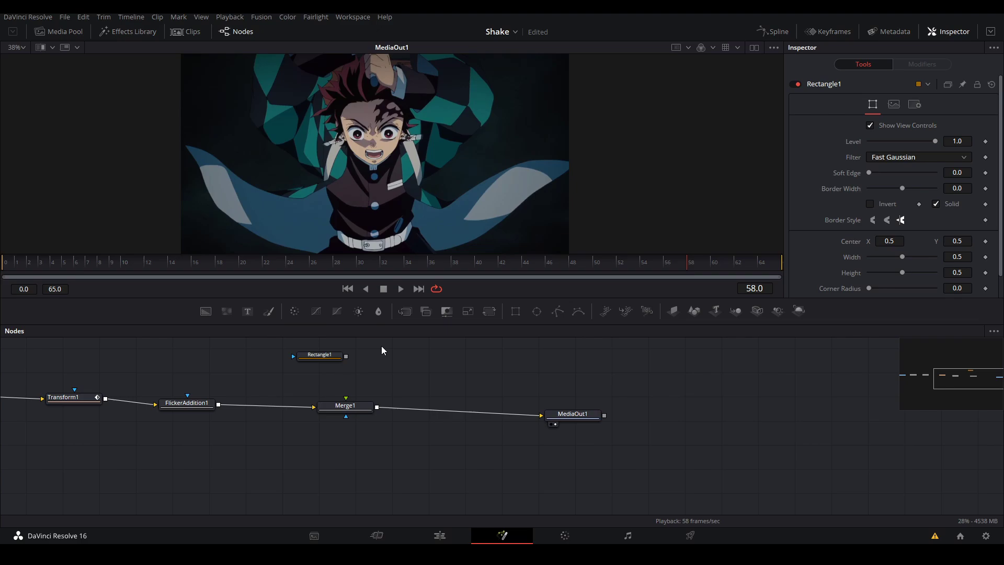
{"action": "left_click", "coordinate": [205, 311]}
{"action": "left_click_drag", "start_coordinate": [488, 362], "coordinate": [372, 366]}
{"action": "left_click_drag", "start_coordinate": [404, 367], "coordinate": [346, 399]}
{"action": "left_click_drag", "start_coordinate": [318, 354], "coordinate": [306, 355]}
Set the Rectangle mask's Width to 1.0 and Height to 0.85, and invert it to form letterbox bars.
{"action": "left_click_drag", "start_coordinate": [902, 257], "coordinate": [924, 274]}
{"action": "scroll", "coordinate": [638, 172], "scroll_direction": "down", "scroll_amount": 1}
{"action": "scroll", "coordinate": [639, 172], "scroll_direction": "down", "scroll_amount": 2}
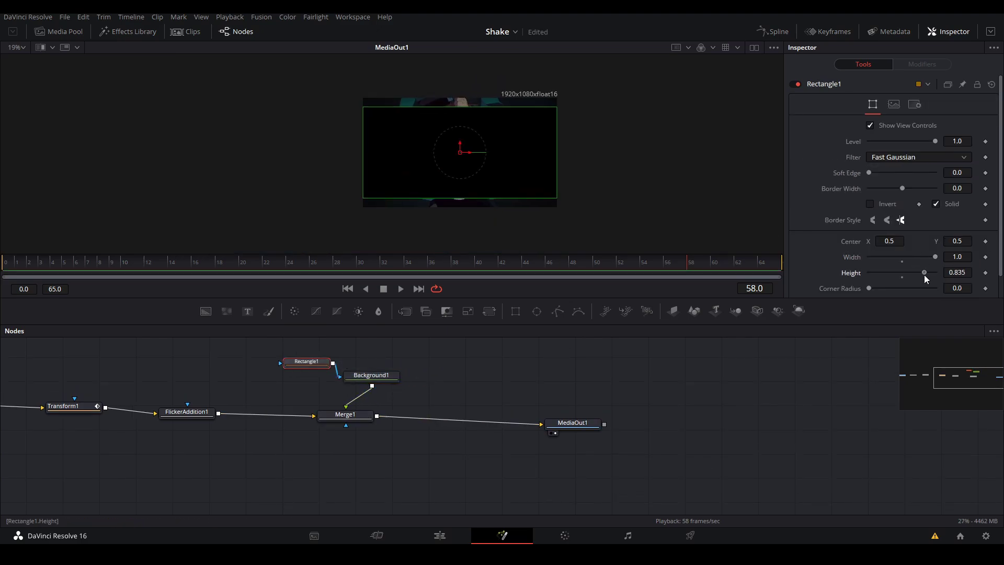
{"action": "left_click", "coordinate": [870, 204]}
{"action": "left_click_drag", "start_coordinate": [31, 265], "coordinate": [4, 265]}
{"action": "scroll", "coordinate": [533, 178], "scroll_direction": "up", "scroll_amount": 3}
Enlarge the viewer, fit the whole frame in it and play the letterboxed shake animation.
{"action": "left_click_drag", "start_coordinate": [643, 324], "coordinate": [643, 410]}
{"action": "left_click_drag", "start_coordinate": [676, 249], "coordinate": [681, 296]}
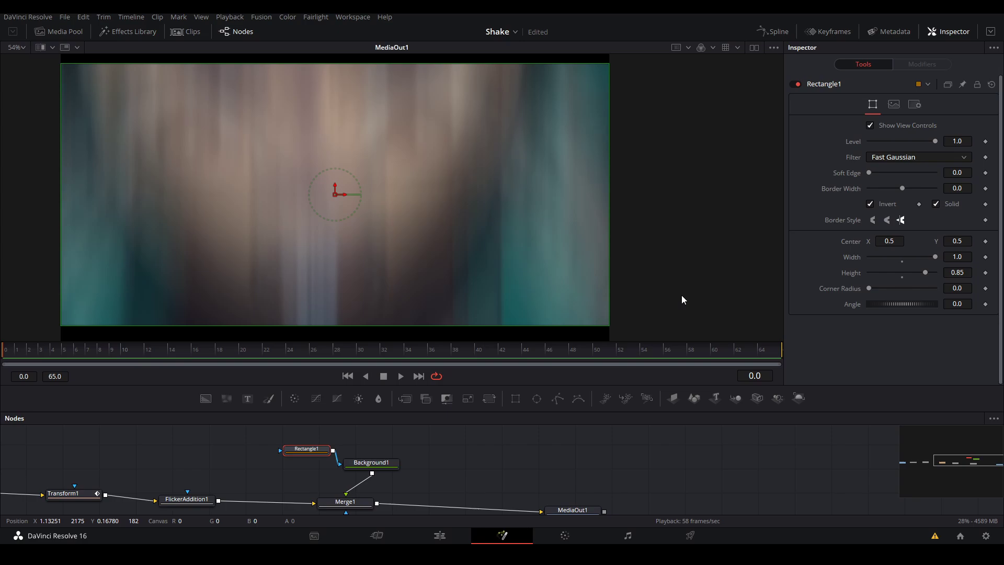
{"action": "scroll", "coordinate": [683, 300], "scroll_direction": "down", "scroll_amount": 1}
{"action": "key", "text": "space"}
{"action": "key", "text": "ctrl+f"}
{"action": "left_click", "coordinate": [580, 510]}
{"action": "scroll", "coordinate": [580, 510], "scroll_direction": "down", "scroll_amount": 1}
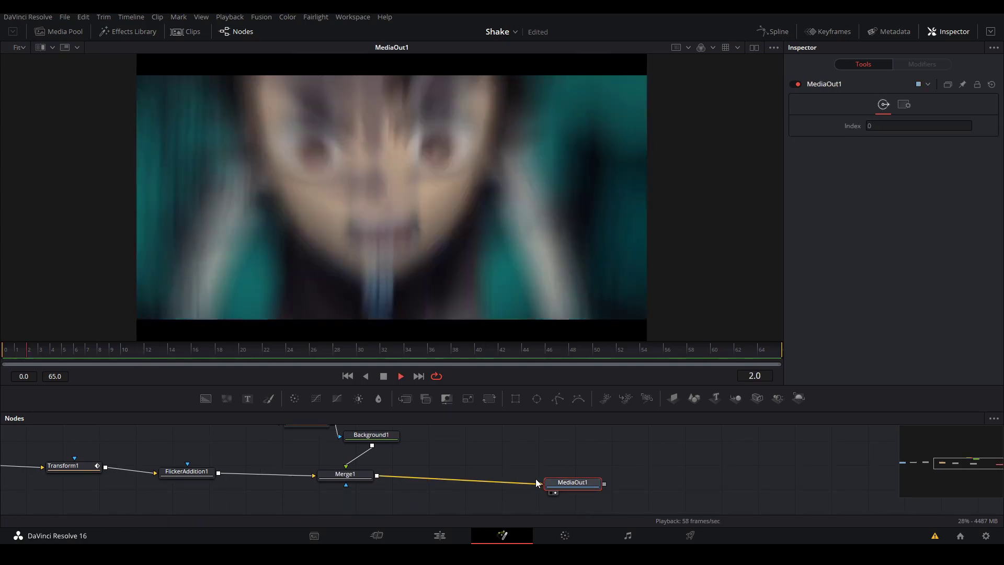
Enable Motion Blur on the CameraShake1_1 node with a Shutter Angle of 280, and select CameraShake1.
{"action": "left_click_drag", "start_coordinate": [128, 449], "coordinate": [435, 449]}
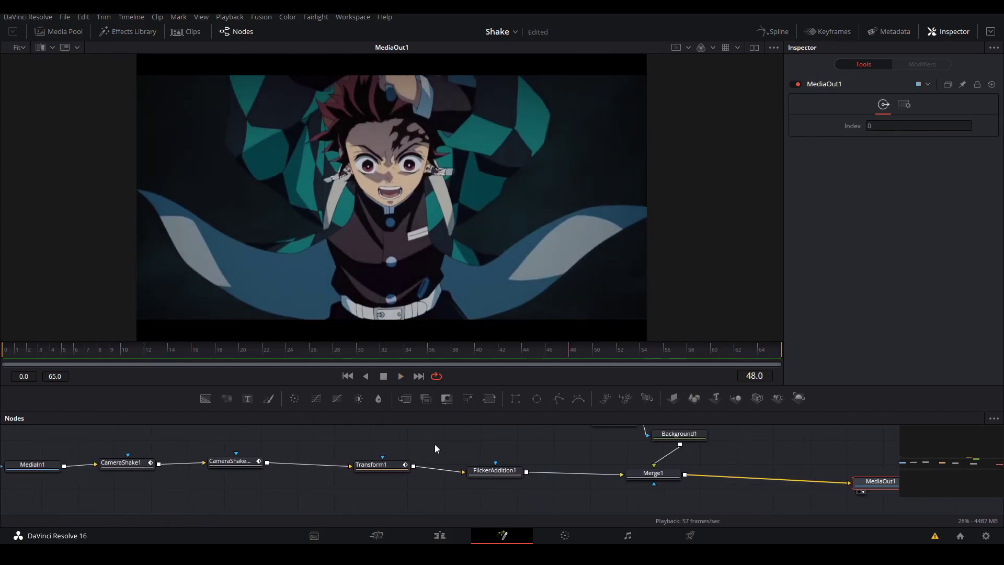
{"action": "scroll", "coordinate": [437, 449], "scroll_direction": "left", "scroll_amount": 2}
{"action": "left_click", "coordinate": [349, 458]}
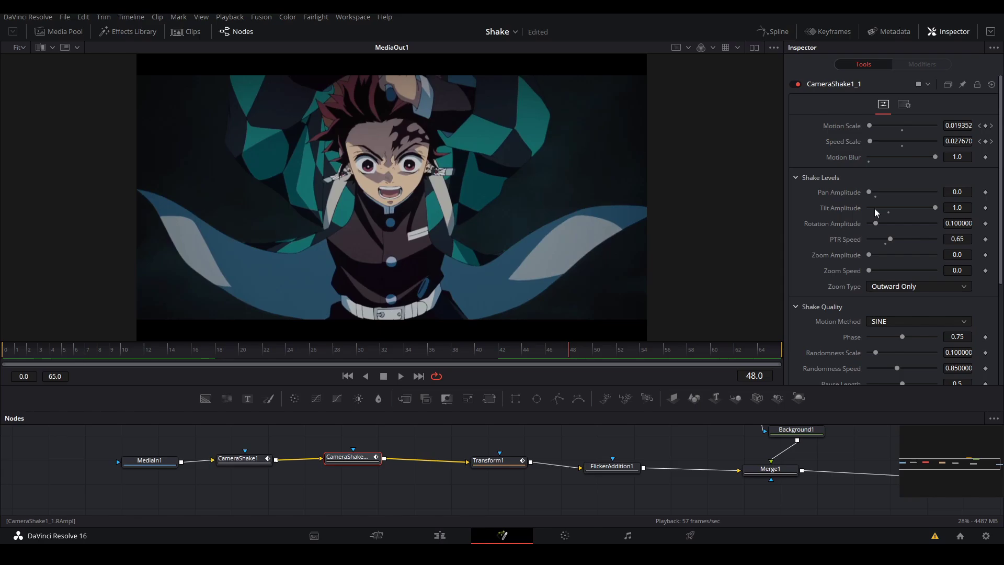
{"action": "left_click", "coordinate": [905, 105]}
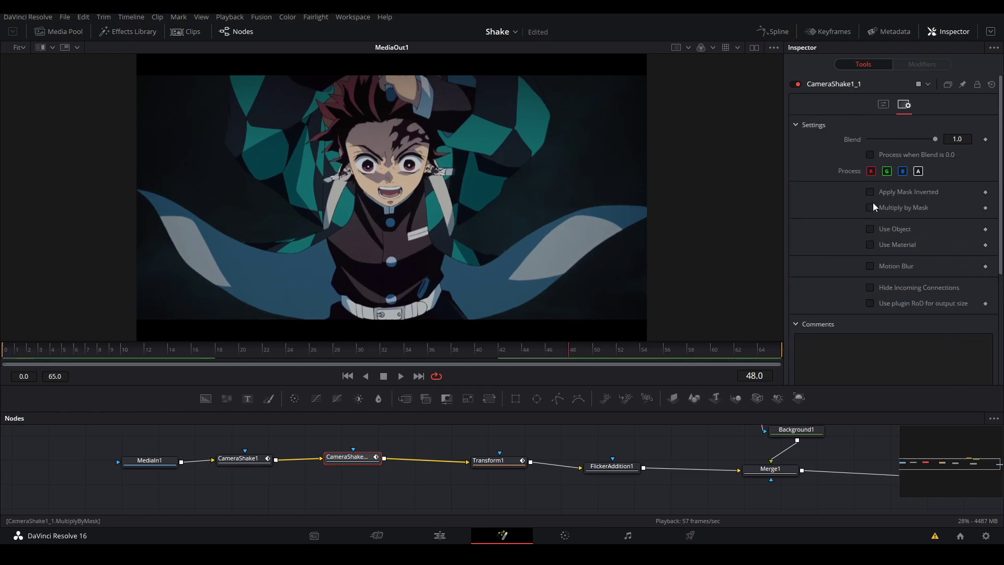
{"action": "left_click", "coordinate": [871, 265]}
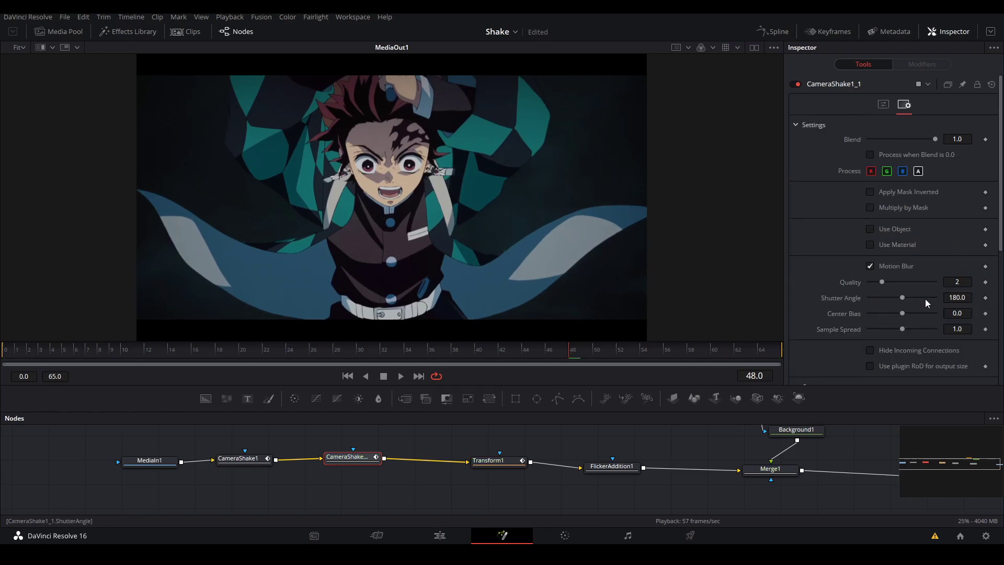
{"action": "left_click", "coordinate": [927, 298]}
{"action": "left_click", "coordinate": [927, 298]}
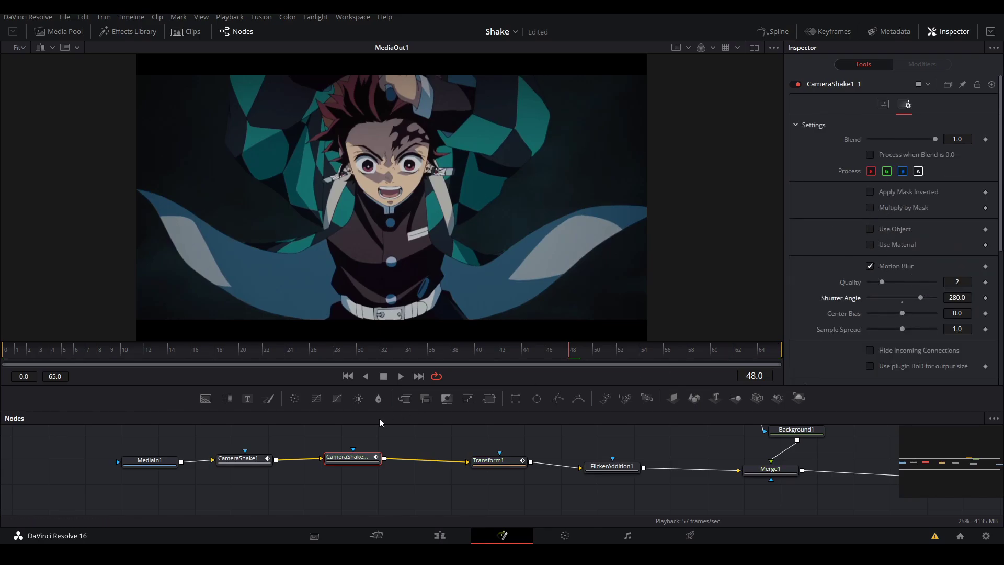
{"action": "left_click", "coordinate": [245, 461]}
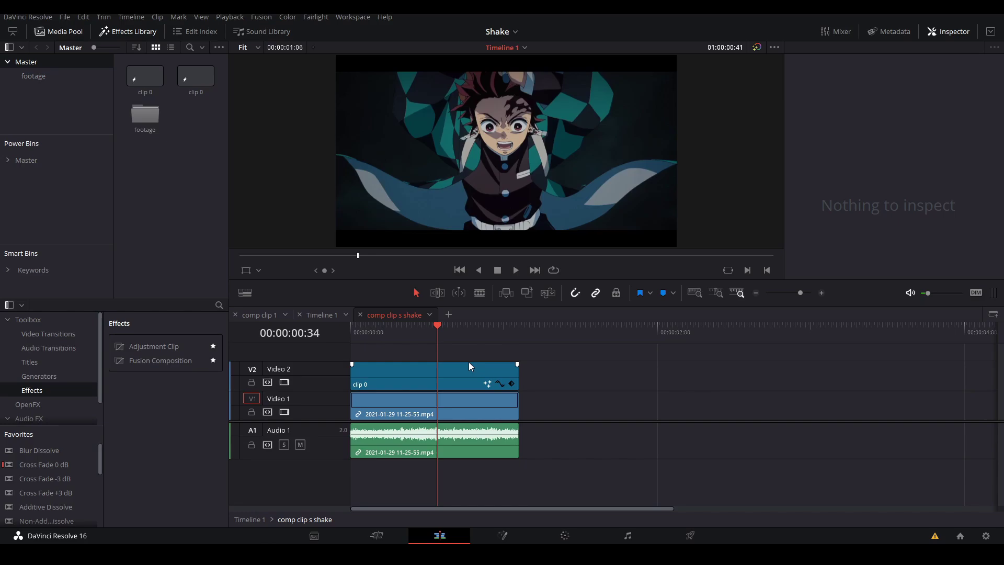
Select the clip 0 adjustment clip on Video 2 and scrub the timeline to review the shake.
{"action": "left_click", "coordinate": [469, 363]}
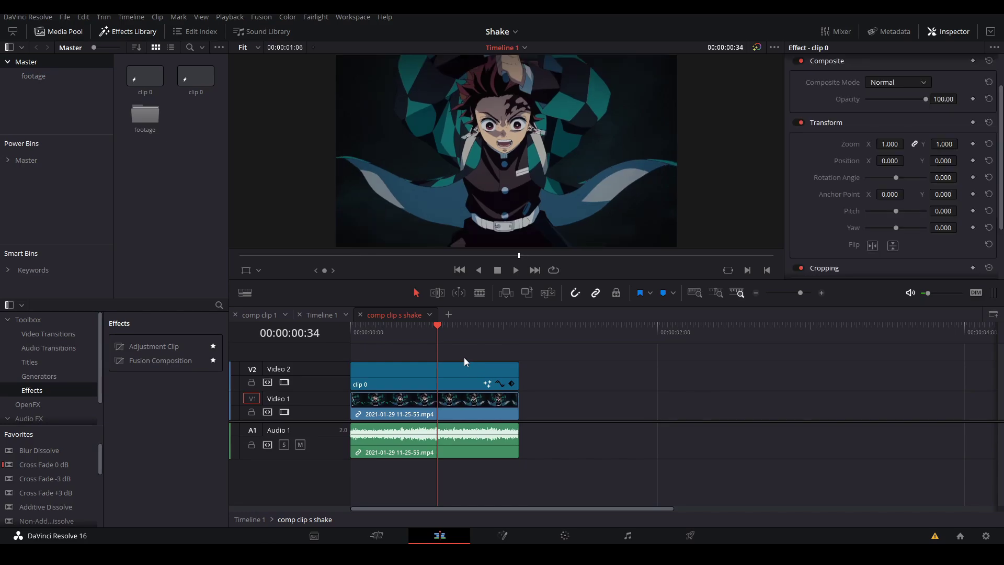
{"action": "left_click_drag", "start_coordinate": [392, 334], "coordinate": [355, 334]}
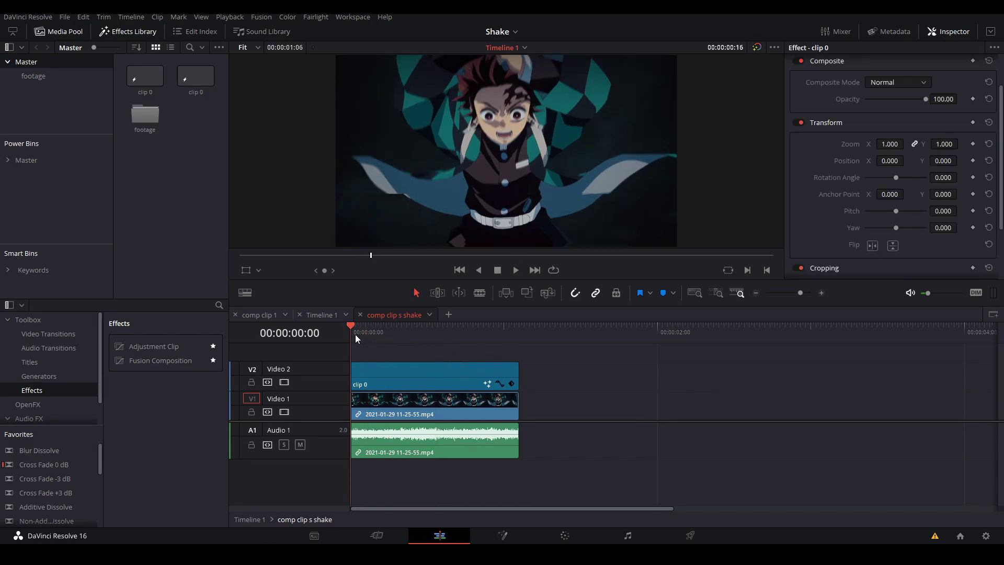
{"action": "left_click", "coordinate": [414, 339]}
Open the clip's Fusion composition with the S_Shake nodes and play it from the first frame.
{"action": "left_click", "coordinate": [503, 533]}
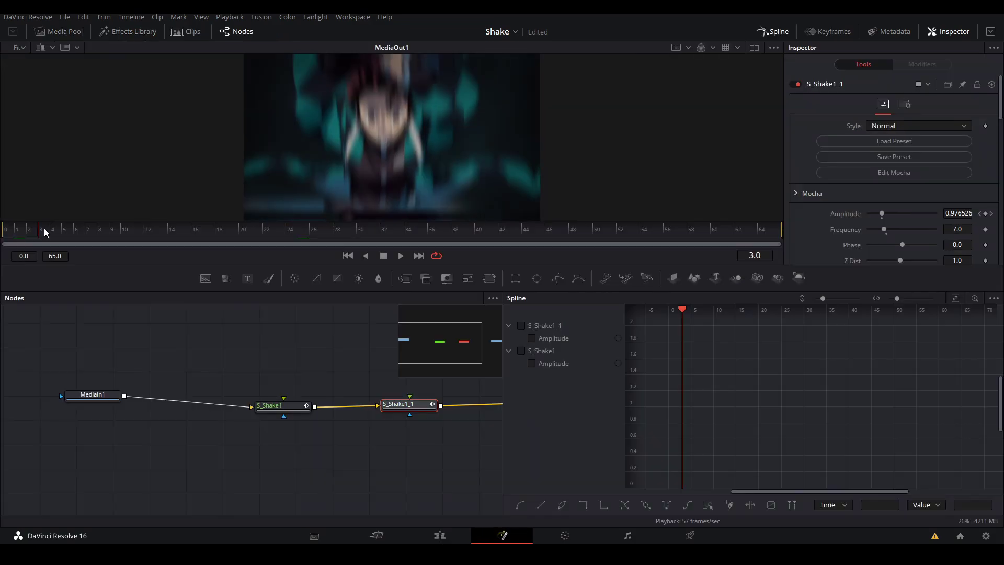
{"action": "left_click_drag", "start_coordinate": [44, 229], "coordinate": [11, 237]}
{"action": "key", "text": "space"}
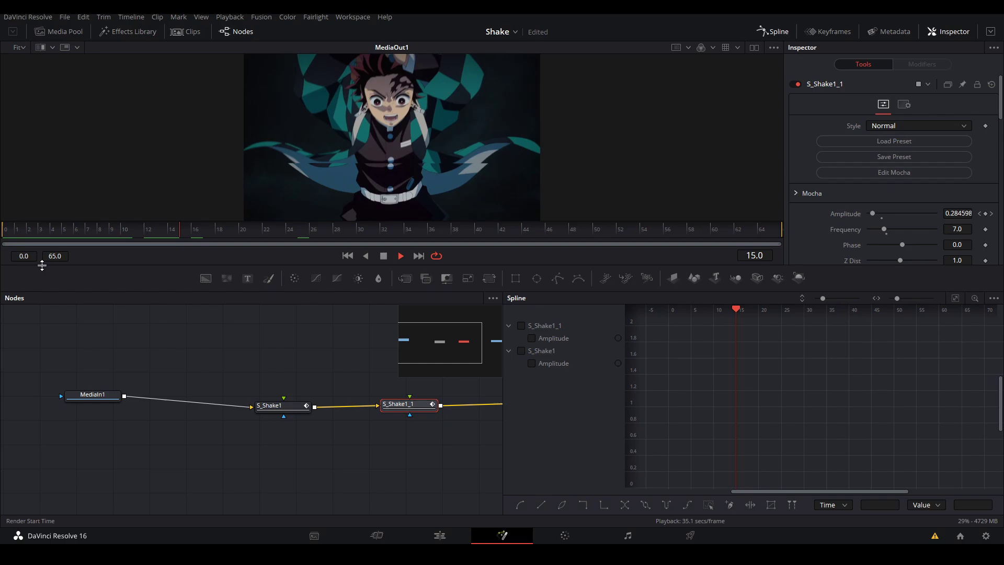